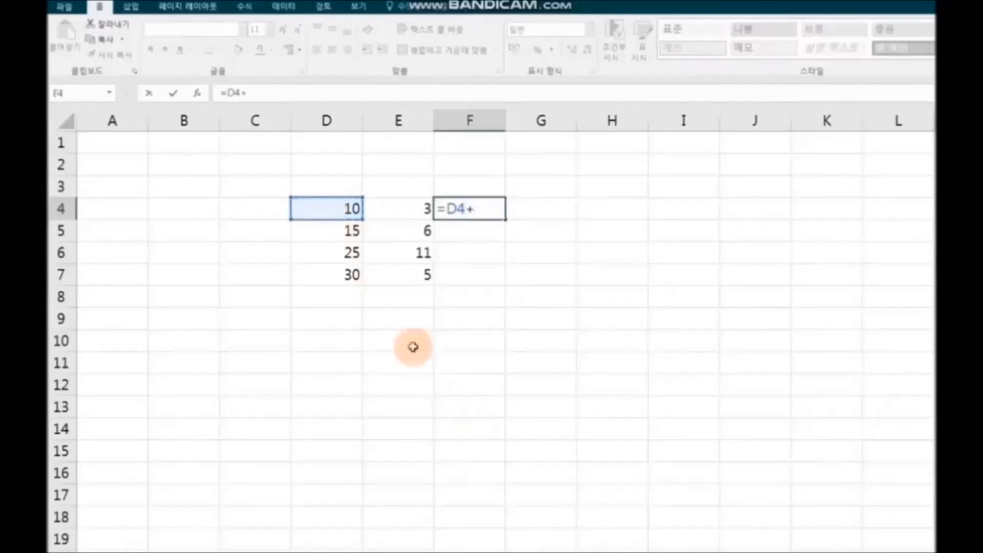
Complete the formula in F4 as =D4+E4 to add the two numbers in row 4.
{"action": "left_click", "coordinate": [414, 206]}
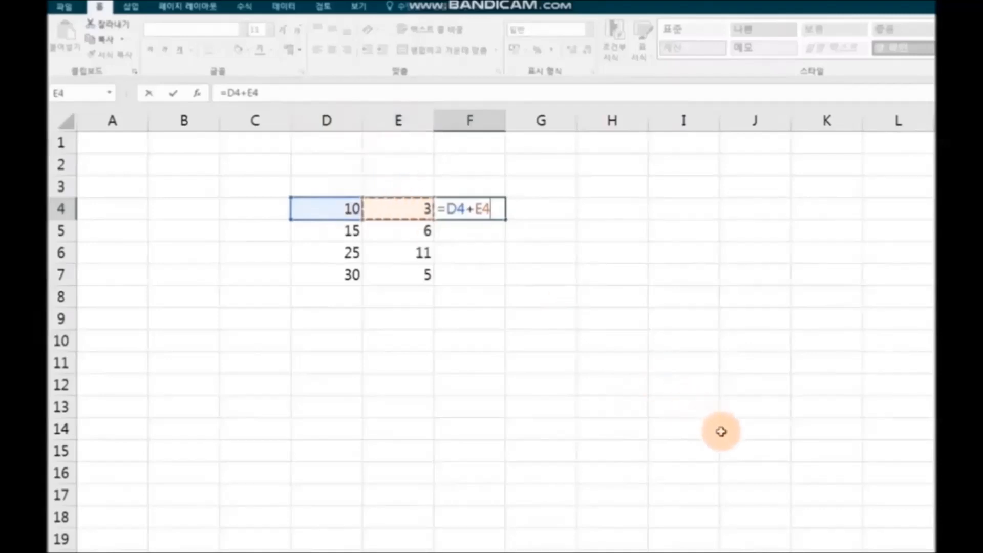
{"action": "key", "text": "Return"}
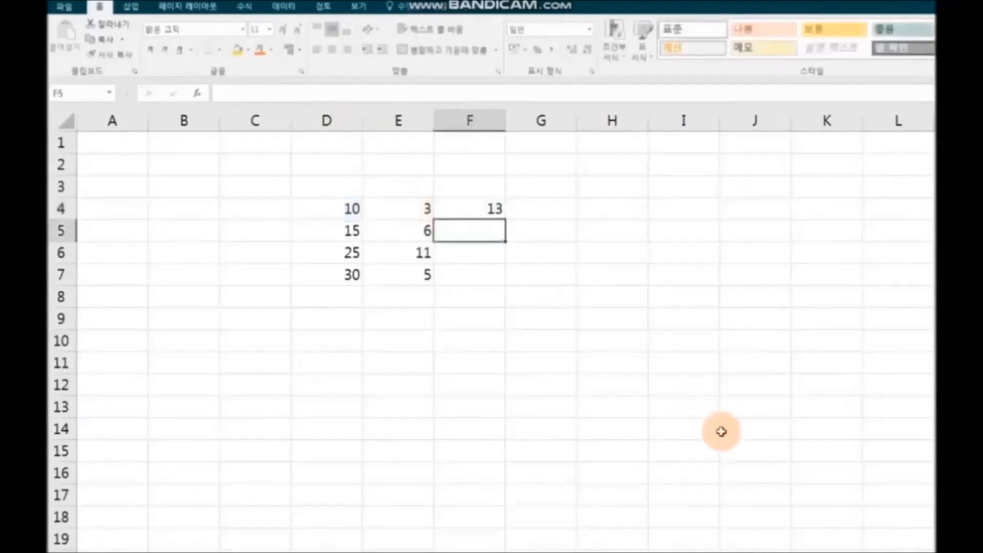
{"action": "left_click", "coordinate": [484, 209]}
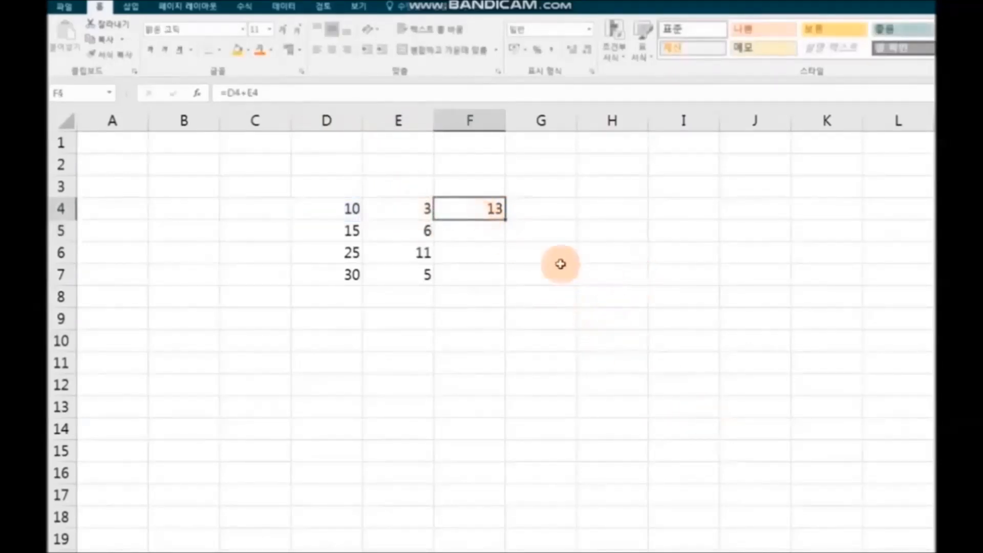
{"action": "left_click", "coordinate": [351, 209]}
{"action": "left_click", "coordinate": [398, 210]}
{"action": "left_click", "coordinate": [478, 213]}
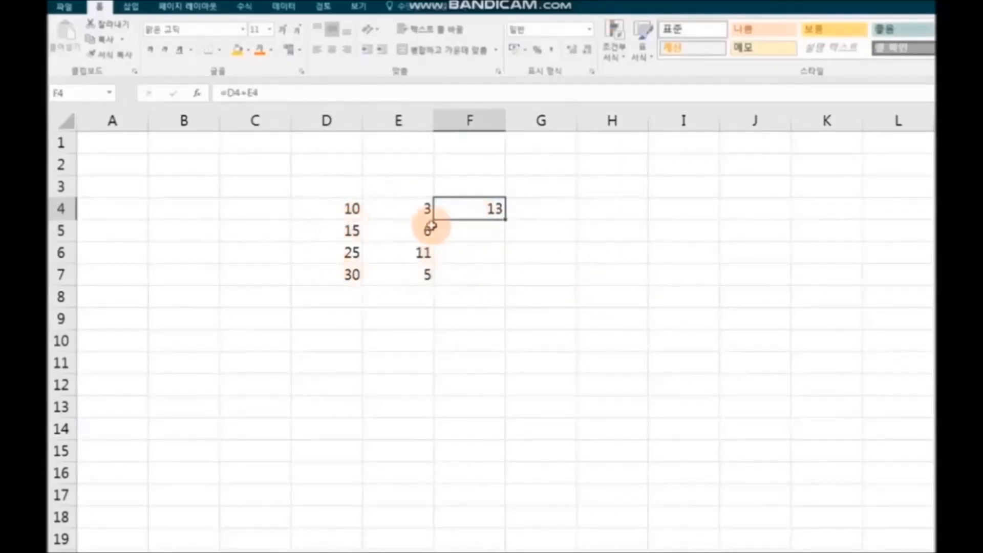
{"action": "left_click", "coordinate": [347, 232]}
{"action": "left_click", "coordinate": [406, 228]}
Fill the addition formula from F4 down through F7.
{"action": "left_click", "coordinate": [477, 209]}
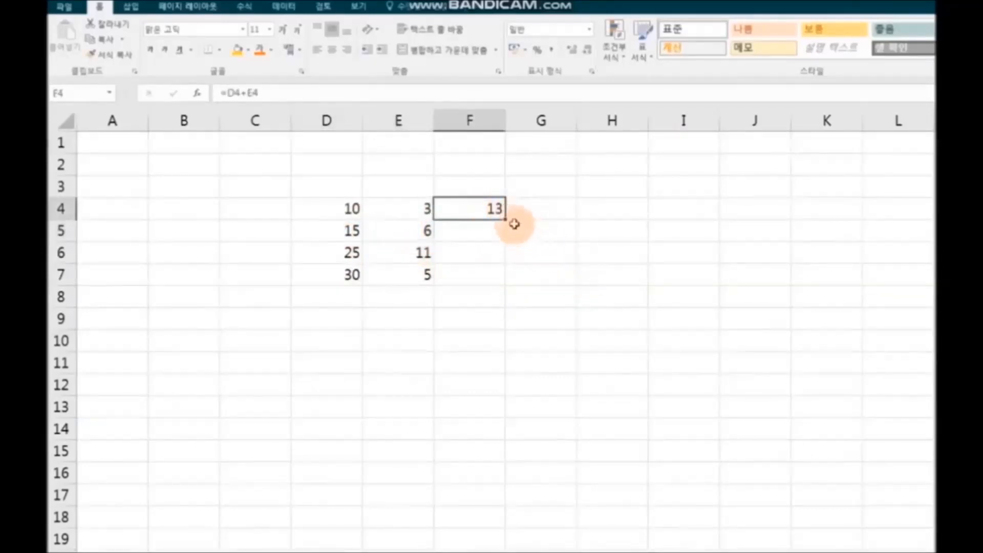
{"action": "left_click_drag", "start_coordinate": [505, 221], "coordinate": [508, 282]}
{"action": "left_click", "coordinate": [601, 311]}
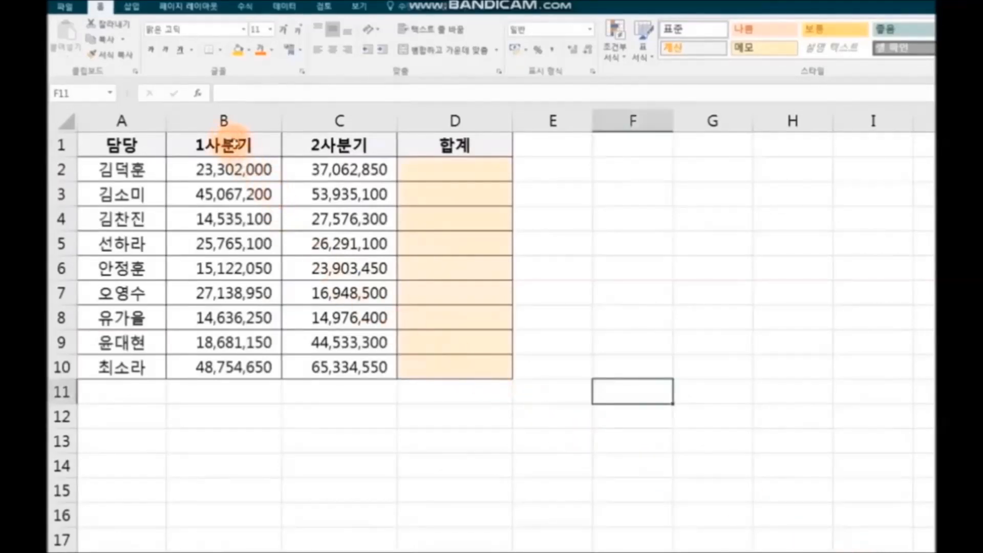
{"action": "left_click", "coordinate": [225, 144]}
{"action": "left_click", "coordinate": [347, 146]}
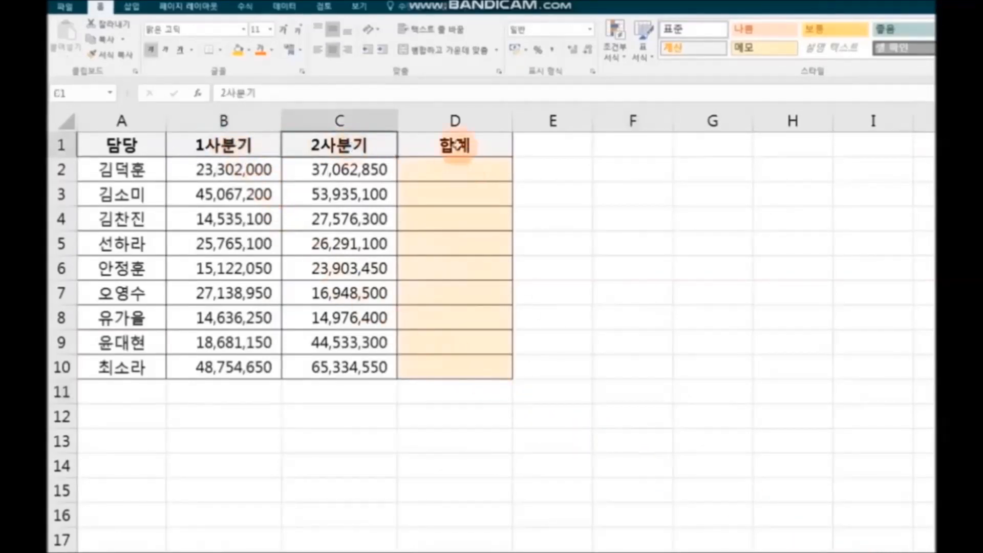
{"action": "left_click", "coordinate": [461, 146]}
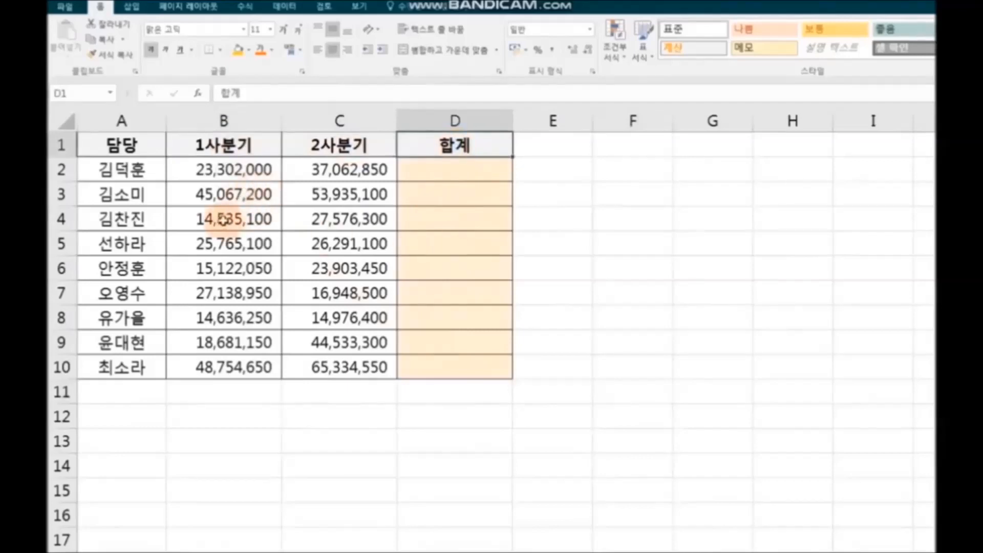
Enter =B2+C2 in D2 to total the first and second quarter amounts for the first data row.
{"action": "left_click", "coordinate": [461, 168]}
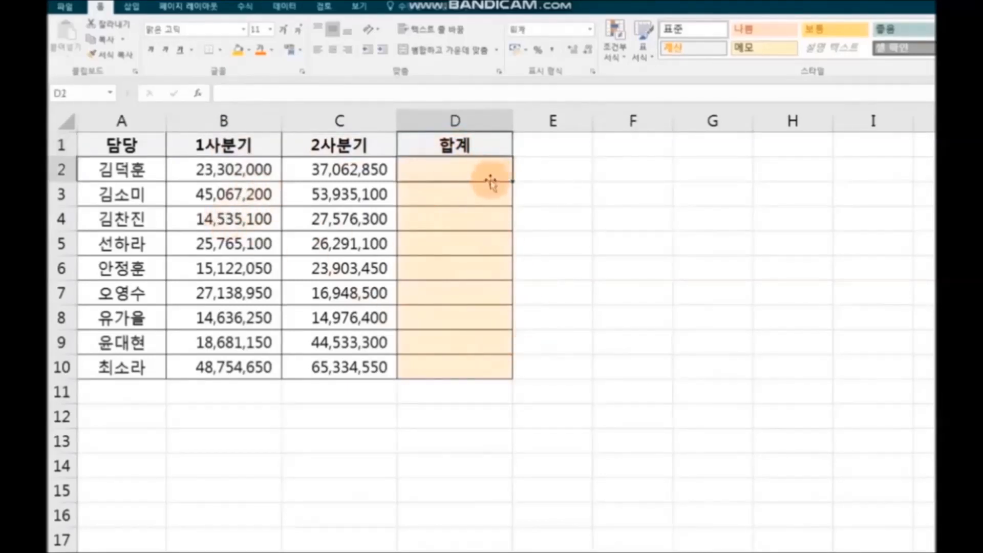
{"action": "type", "text": "="}
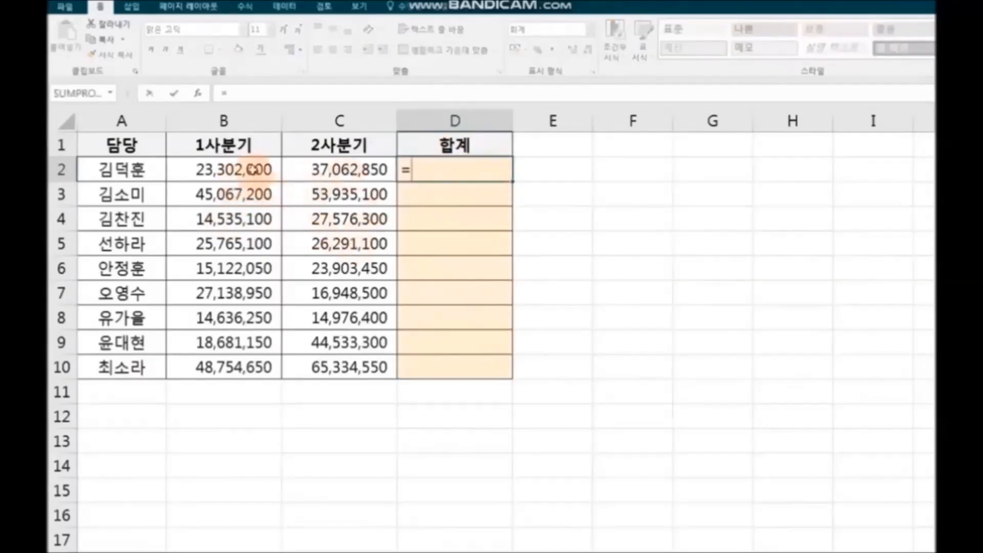
{"action": "left_click", "coordinate": [253, 170]}
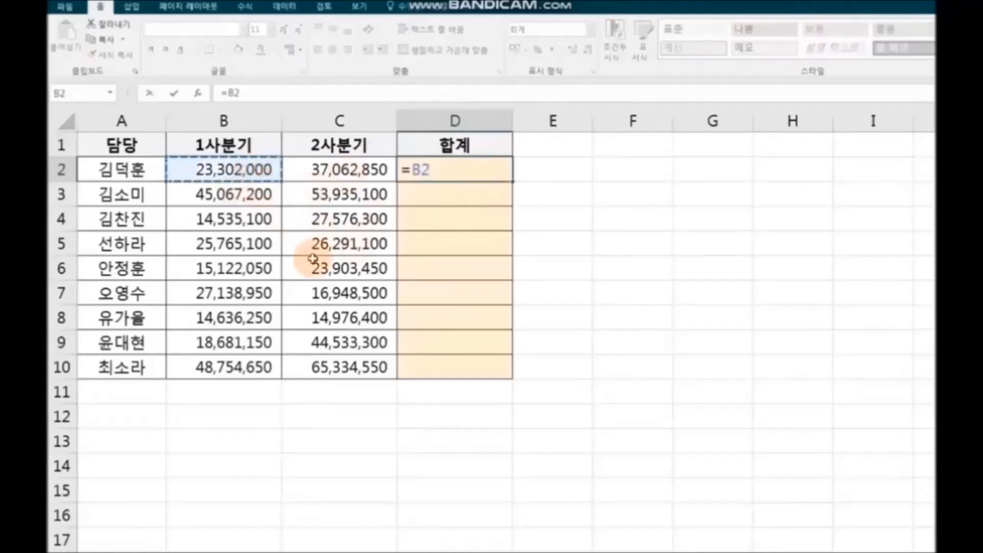
{"action": "type", "text": "+"}
{"action": "left_click", "coordinate": [340, 171]}
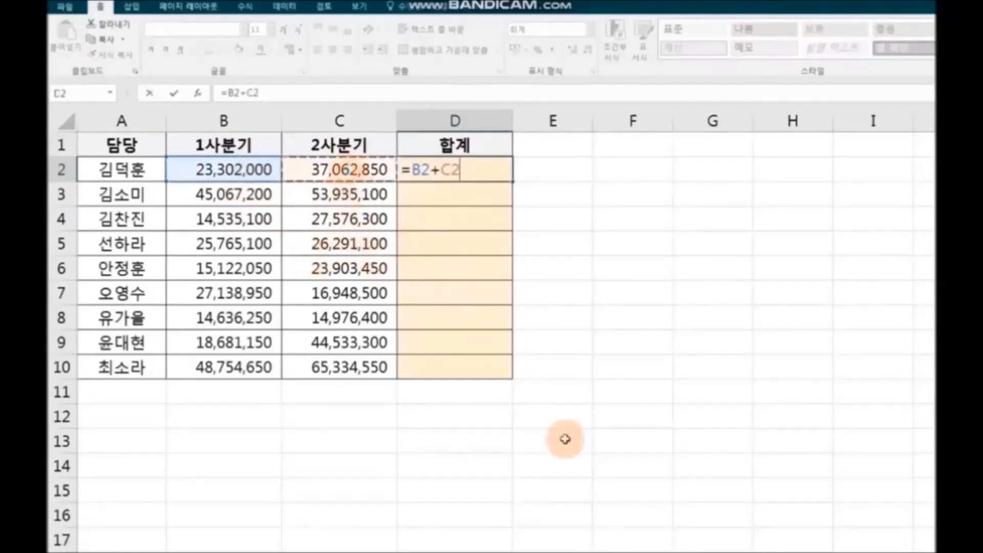
{"action": "key", "text": "Return"}
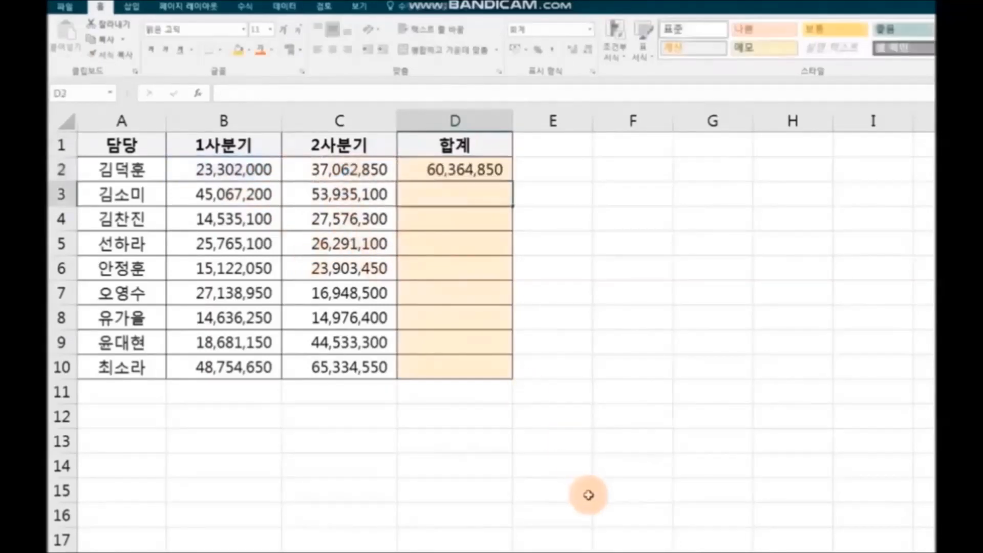
Fill the D2 formula down the 합계 column through D10.
{"action": "left_click", "coordinate": [459, 172]}
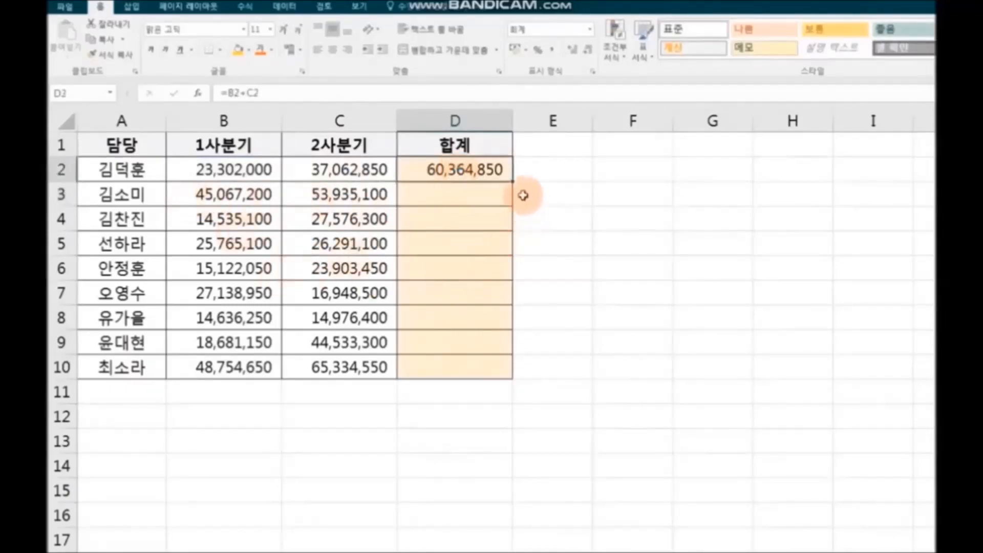
{"action": "left_click_drag", "start_coordinate": [514, 182], "coordinate": [512, 379]}
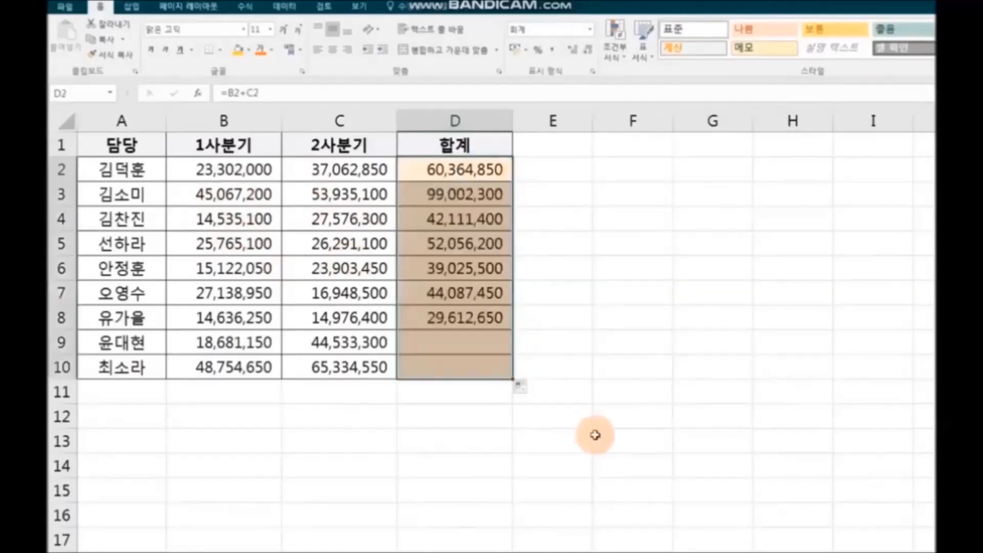
{"action": "left_click", "coordinate": [773, 470]}
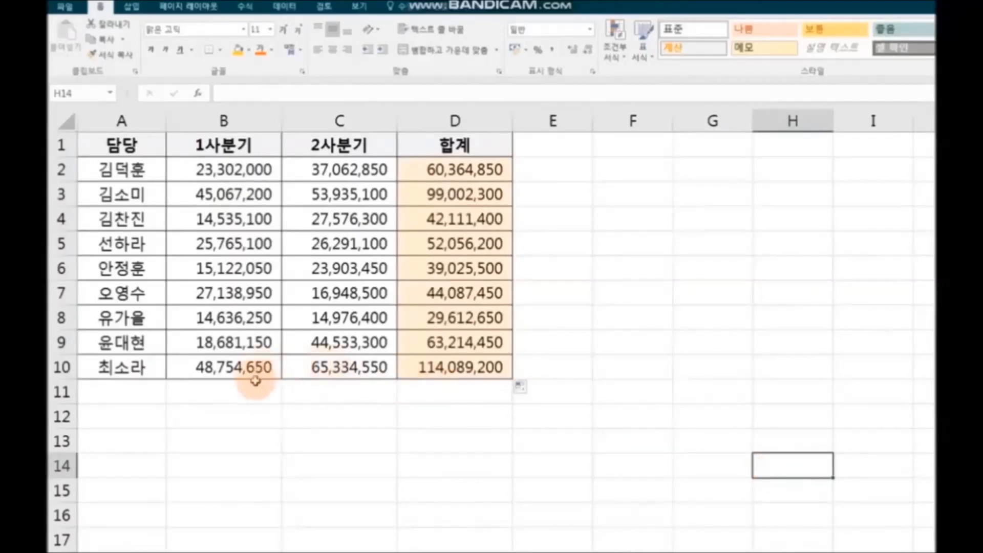
Change the 1사분기 amount in B8 to 20000000.
{"action": "left_click", "coordinate": [221, 318]}
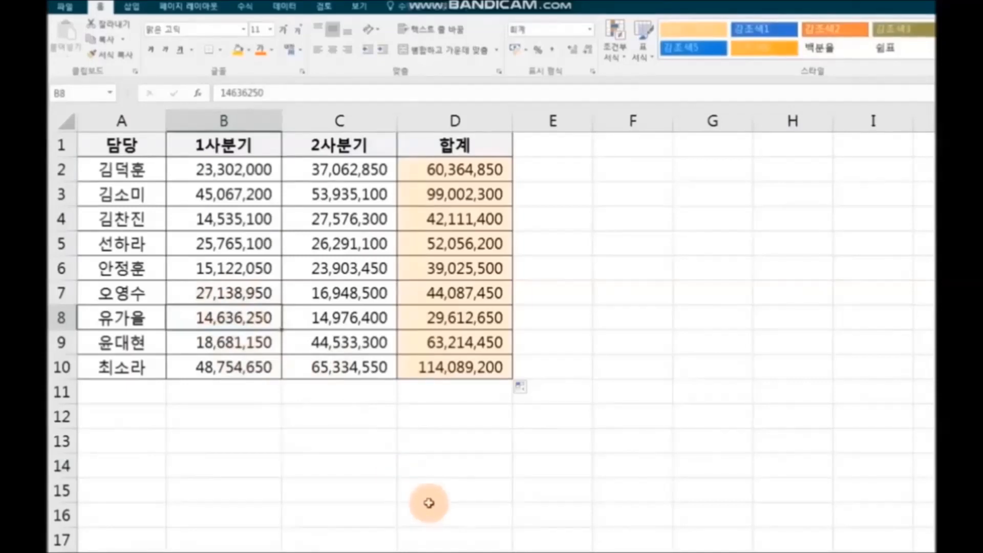
{"action": "type", "text": "20000000"}
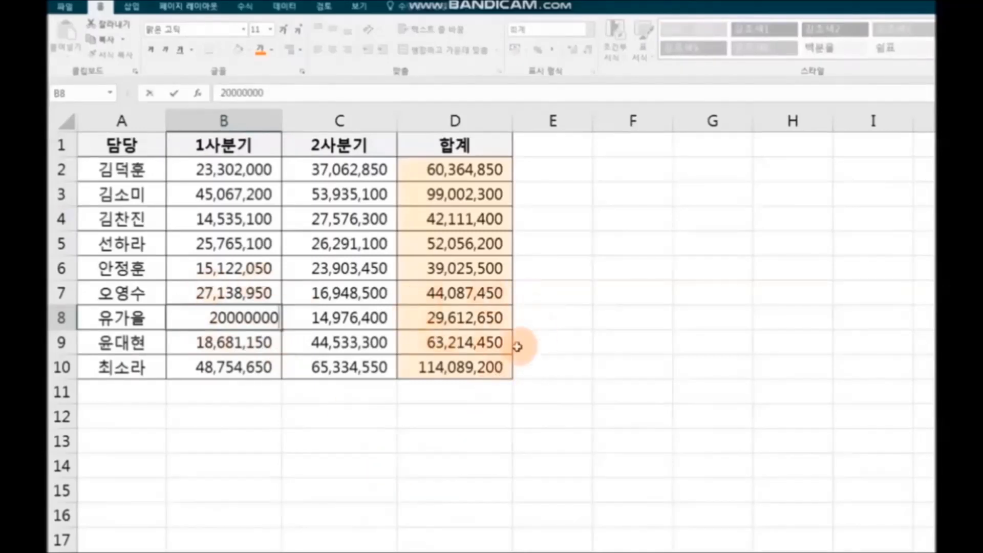
{"action": "left_click", "coordinate": [625, 395]}
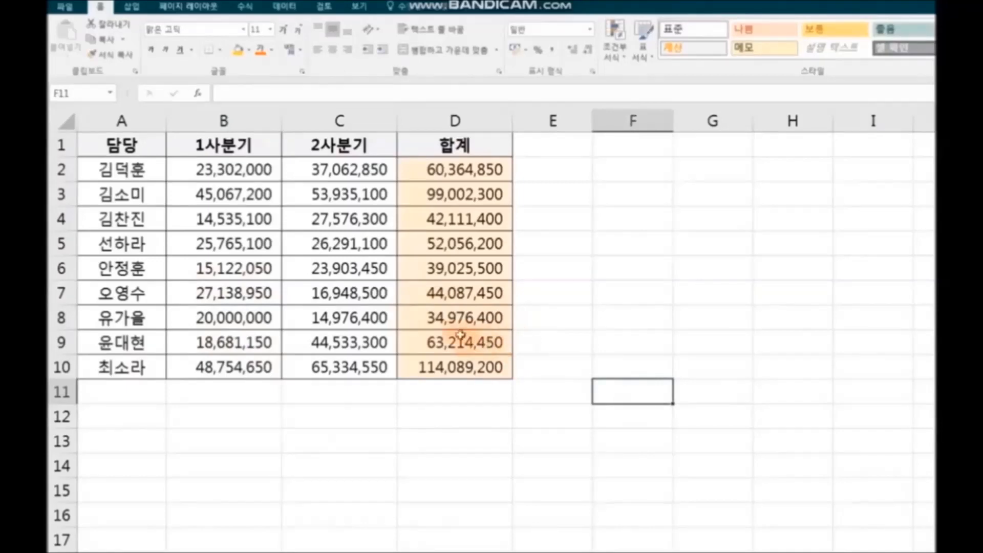
Enter the row label 합계 in A11 below the table.
{"action": "left_click", "coordinate": [138, 401]}
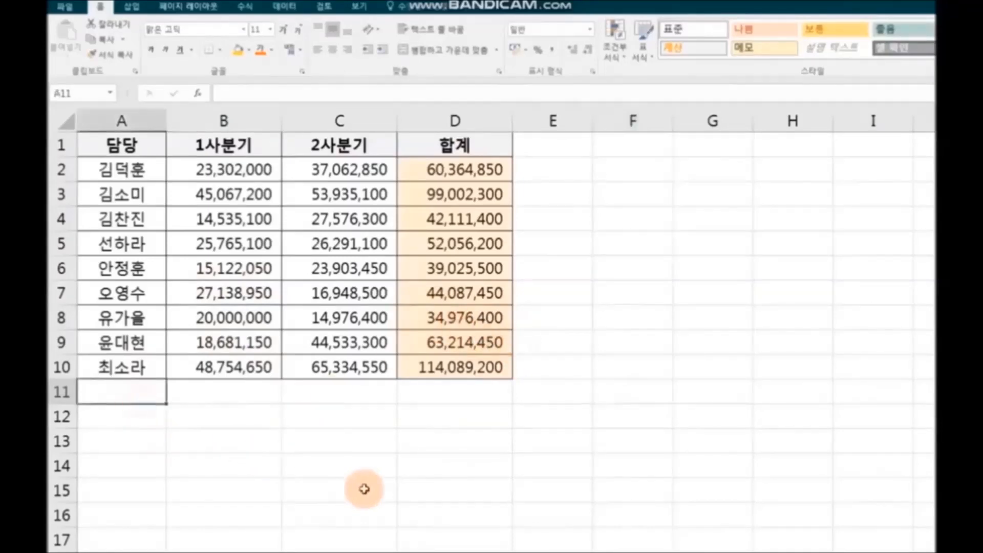
{"action": "key", "text": "F2"}
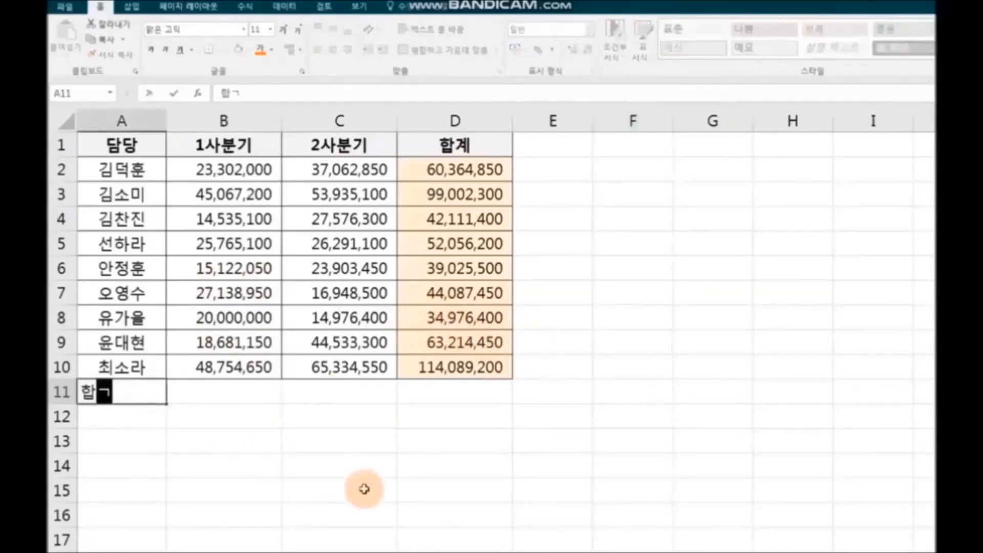
{"action": "left_click", "coordinate": [364, 489]}
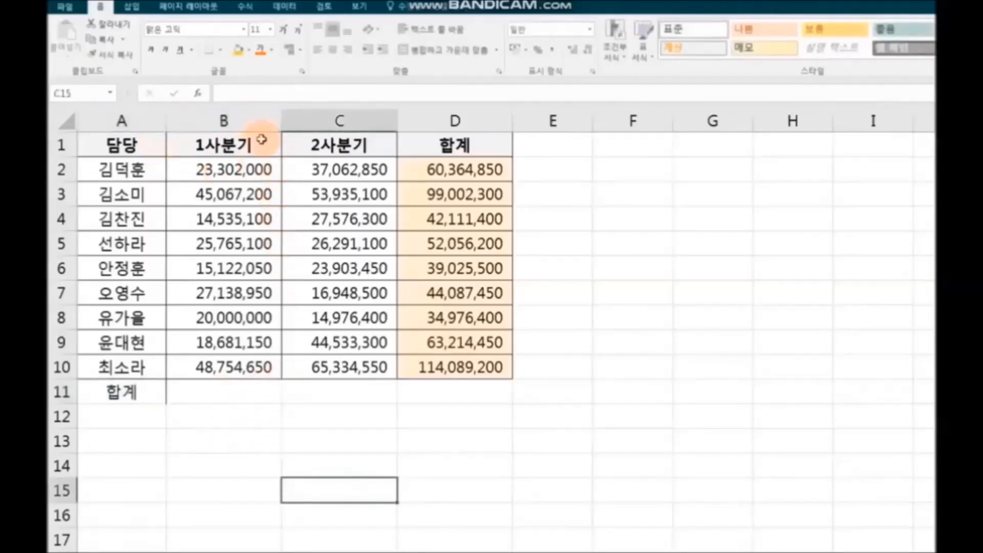
Apply all borders to the new total row, cells A11 through D11.
{"action": "left_click_drag", "start_coordinate": [124, 392], "coordinate": [450, 390]}
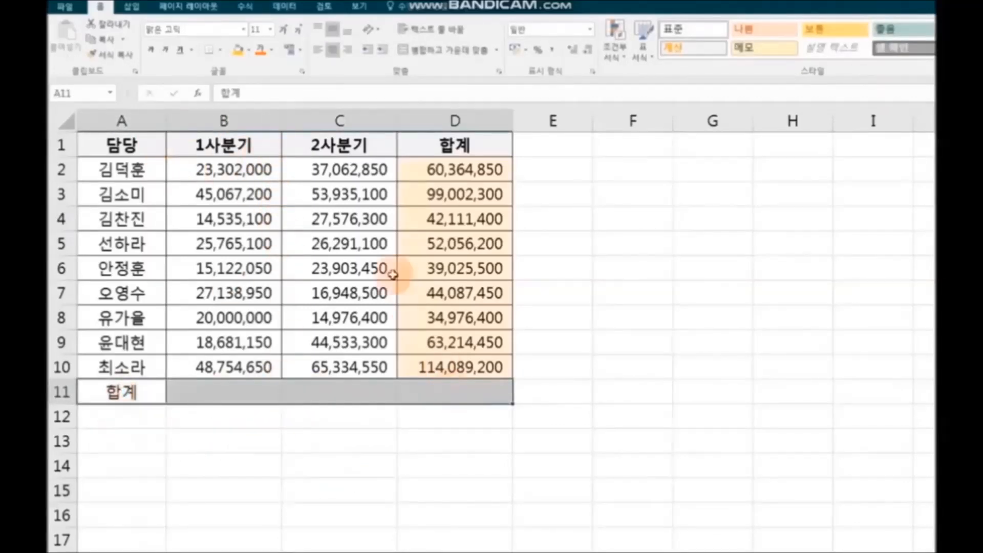
{"action": "left_click", "coordinate": [225, 51]}
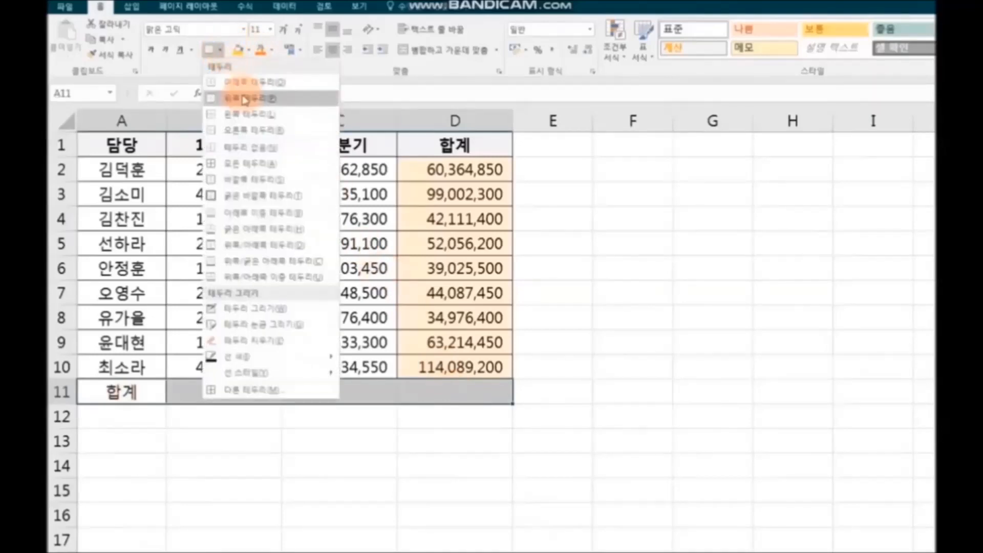
{"action": "left_click", "coordinate": [250, 163]}
{"action": "left_click", "coordinate": [701, 432]}
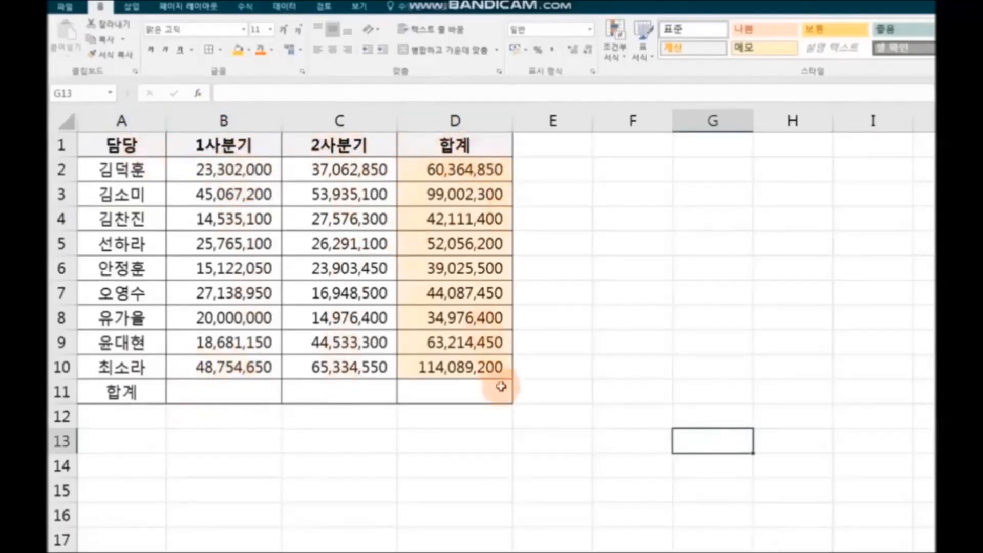
Try totalling the 1사분기 column in B11 by adding cells individually with =B2+B3+B4+B5.
{"action": "left_click", "coordinate": [259, 404]}
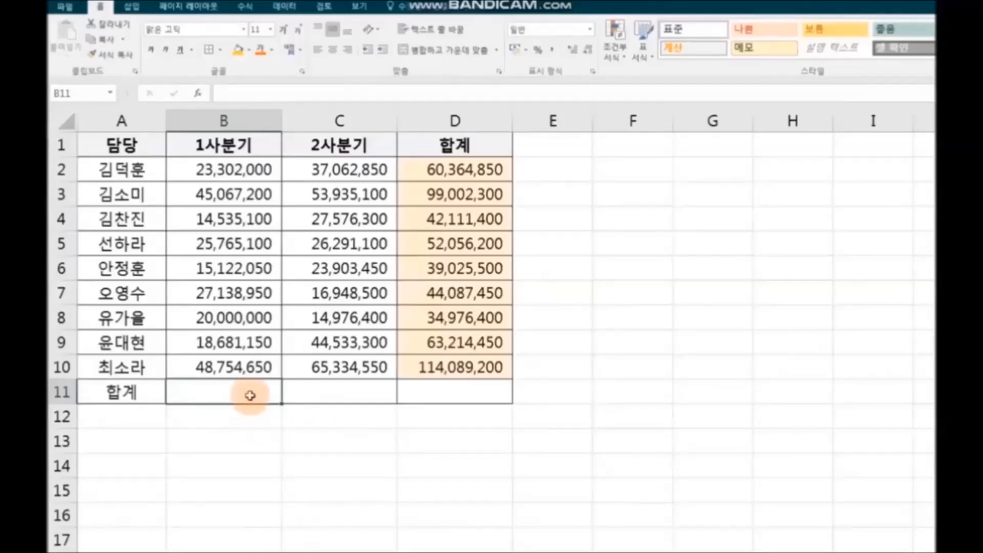
{"action": "type", "text": "="}
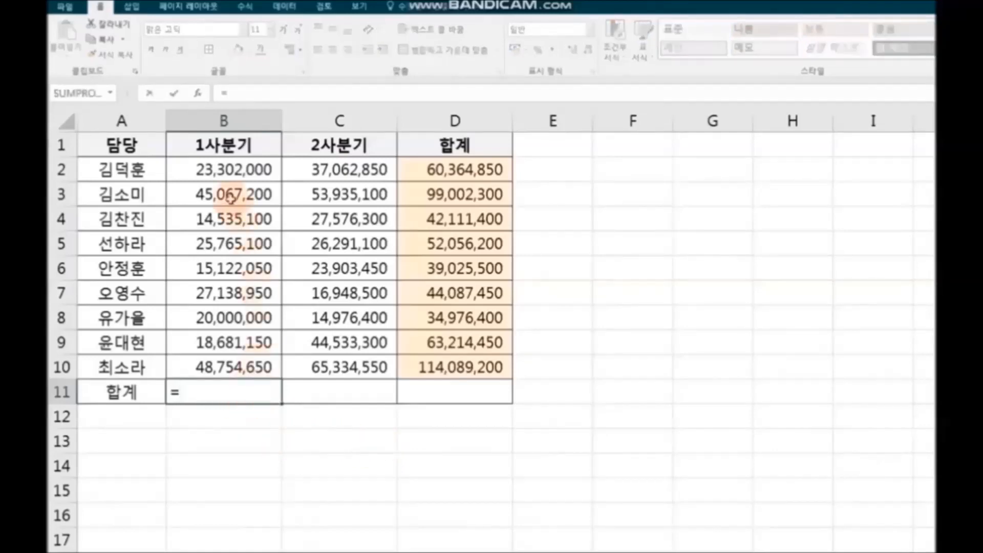
{"action": "left_click", "coordinate": [225, 170]}
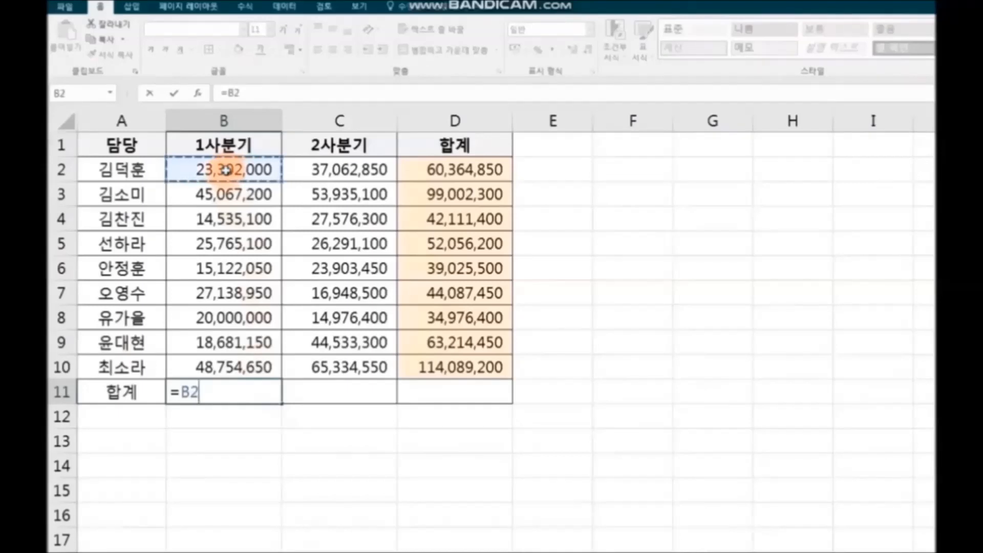
{"action": "left_click", "coordinate": [233, 196]}
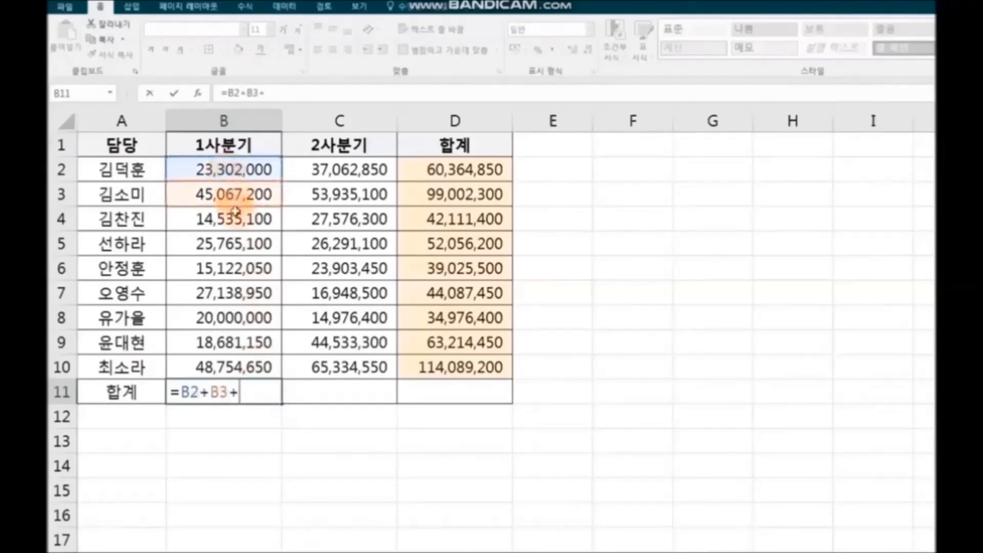
{"action": "left_click", "coordinate": [233, 219]}
{"action": "type", "text": "+"}
{"action": "left_click", "coordinate": [240, 243]}
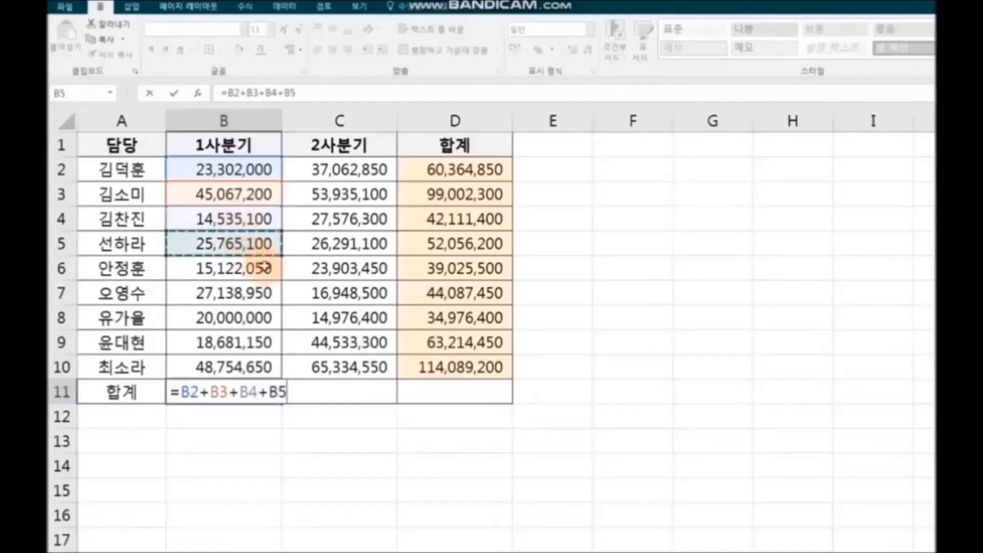
{"action": "key", "text": "Return"}
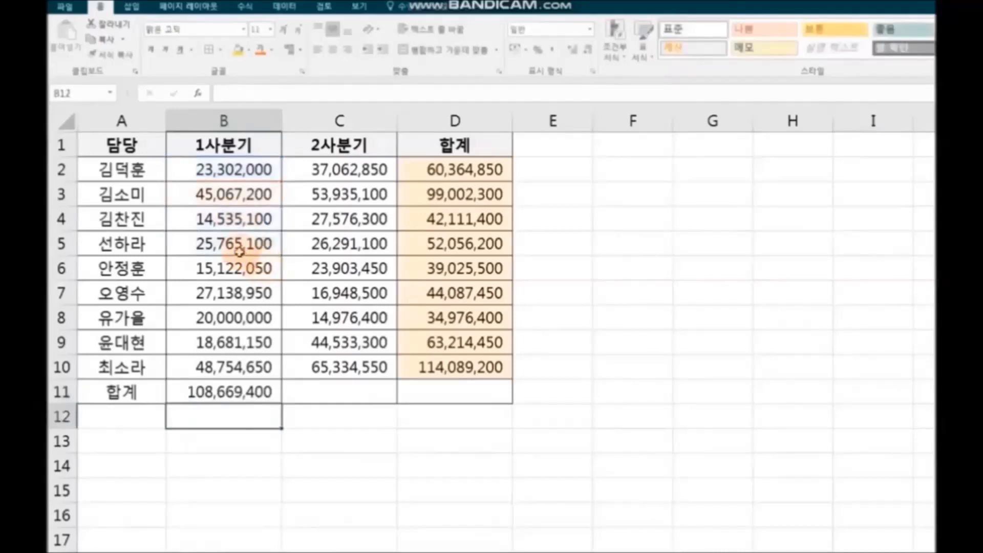
Clear the cell-by-cell addition formula from B11.
{"action": "left_click", "coordinate": [259, 395]}
{"action": "key", "text": "Delete"}
{"action": "left_click", "coordinate": [383, 456]}
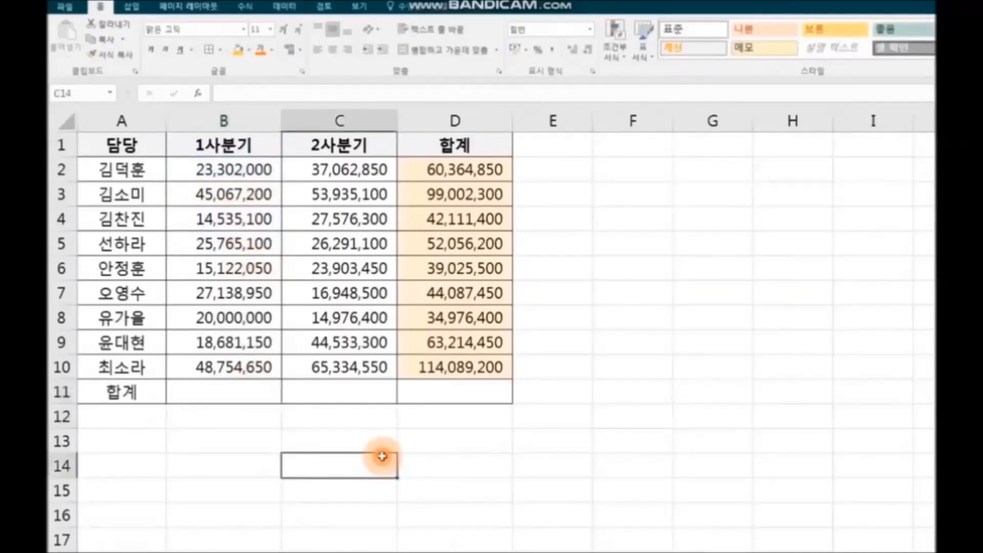
Total the 1사분기 column in B11 using AutoSum's sum function over B2:B10.
{"action": "left_click", "coordinate": [248, 395]}
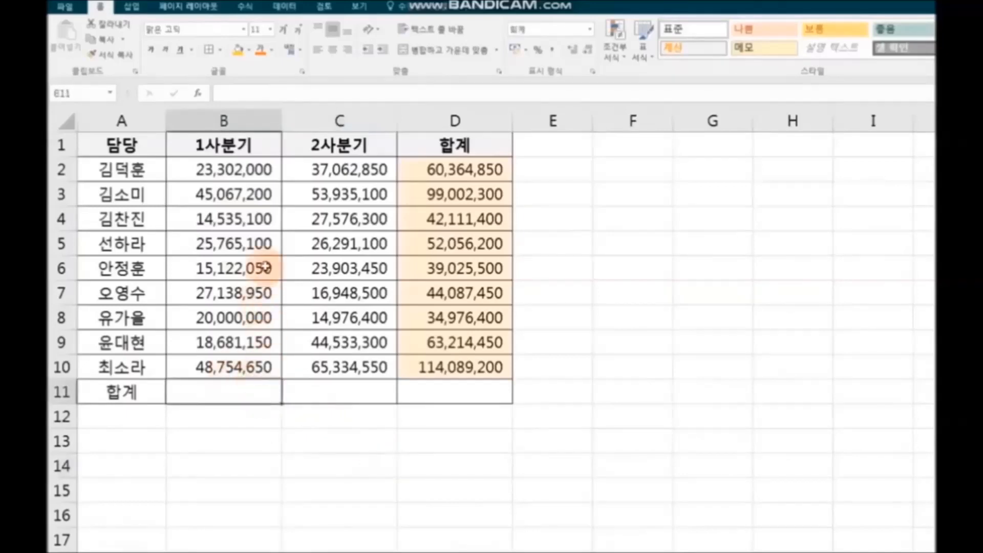
{"action": "left_click", "coordinate": [257, 12]}
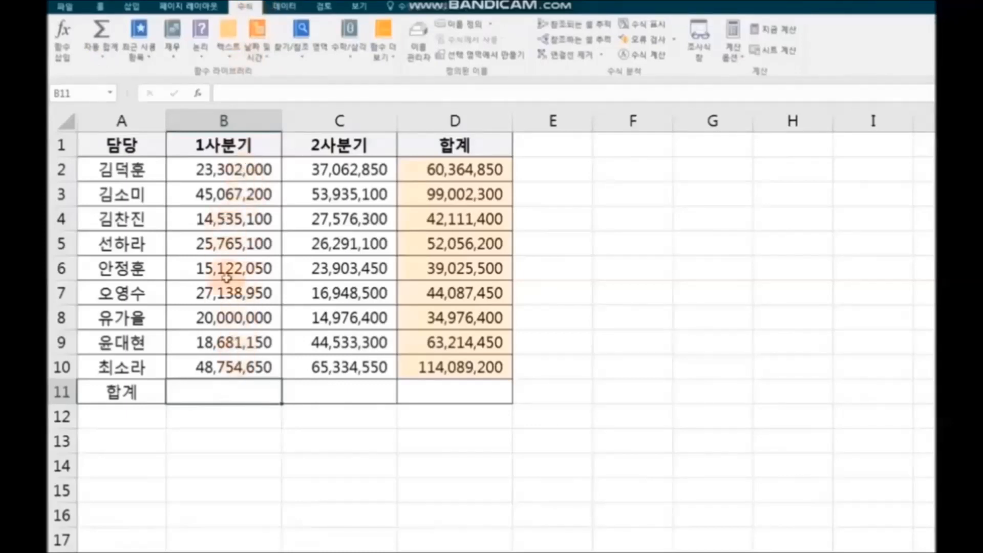
{"action": "left_click", "coordinate": [103, 60]}
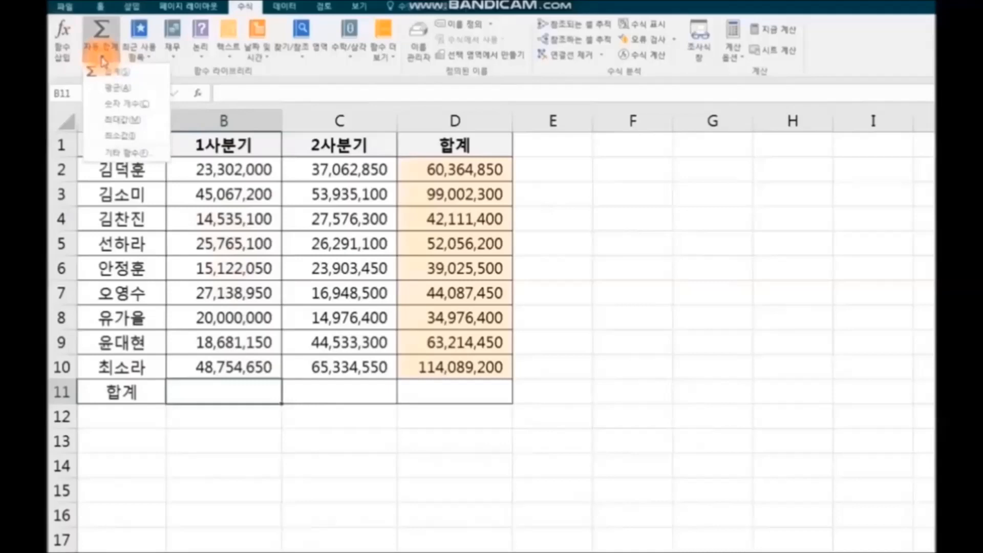
{"action": "left_click", "coordinate": [153, 76]}
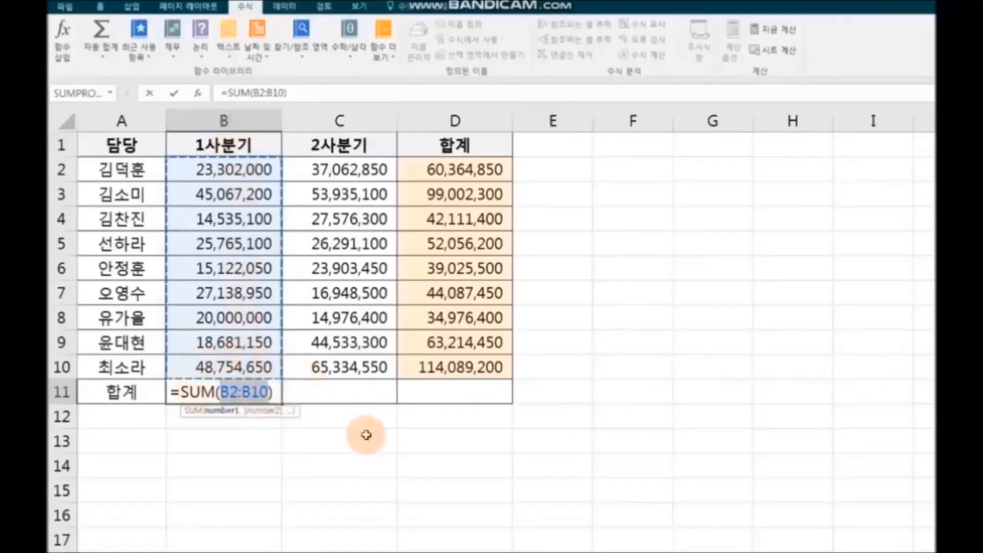
{"action": "key", "text": "Return"}
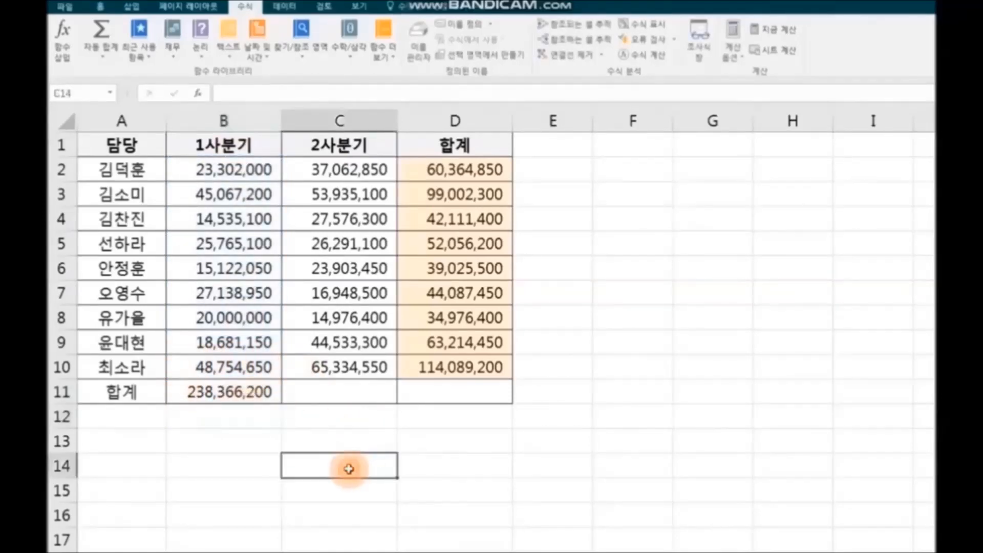
Apply an orange fill colour to the 합계 row, cells A11 through D11.
{"action": "left_click_drag", "start_coordinate": [139, 394], "coordinate": [435, 392]}
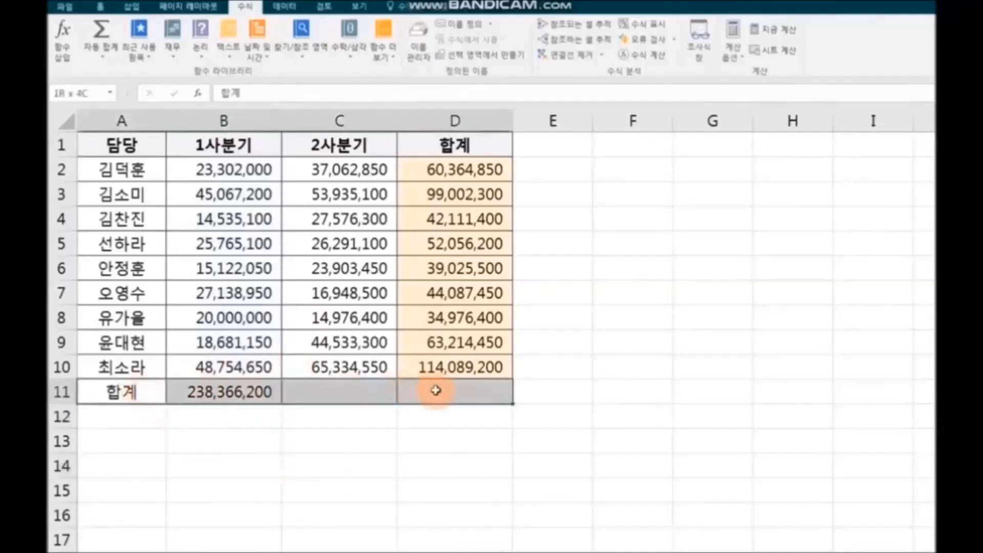
{"action": "left_click", "coordinate": [100, 8]}
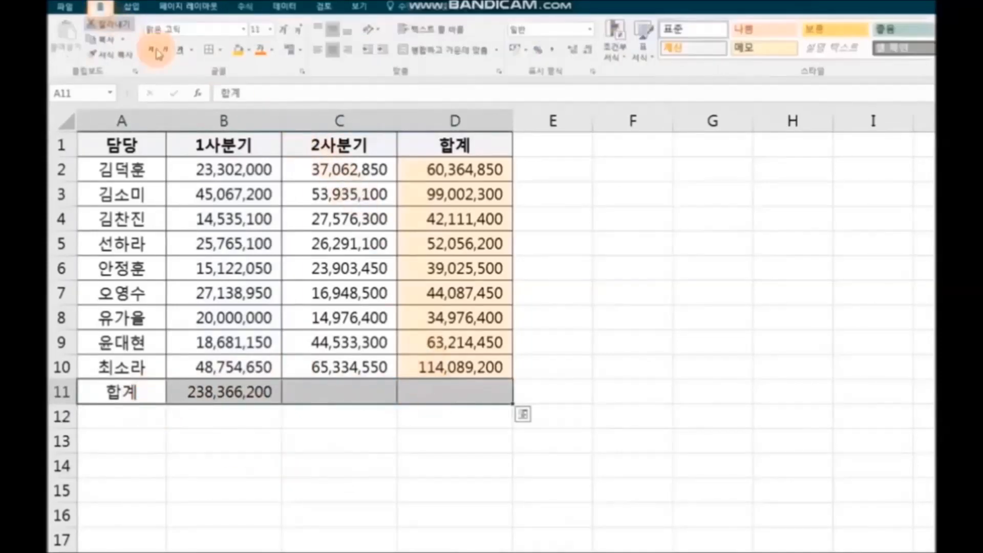
{"action": "left_click", "coordinate": [244, 53]}
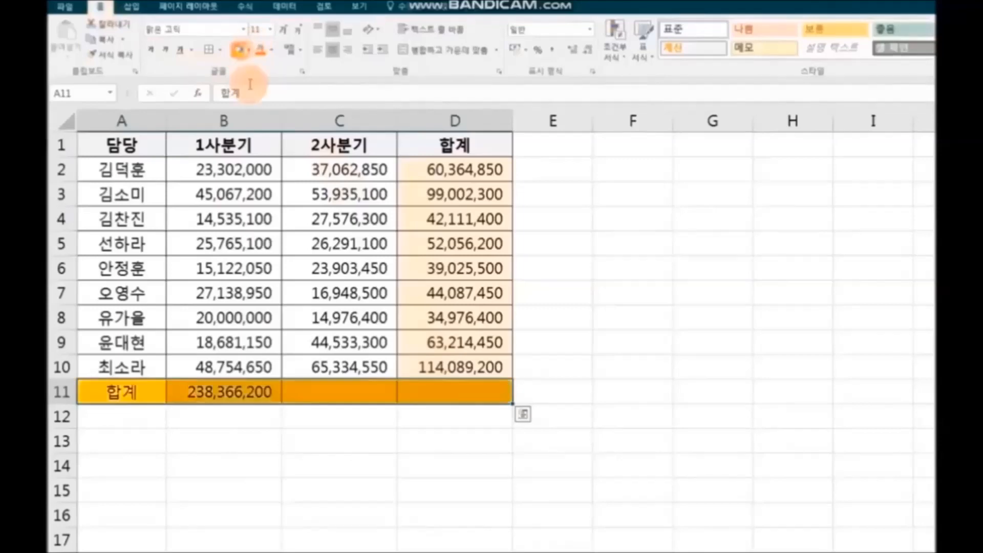
{"action": "left_click", "coordinate": [355, 467]}
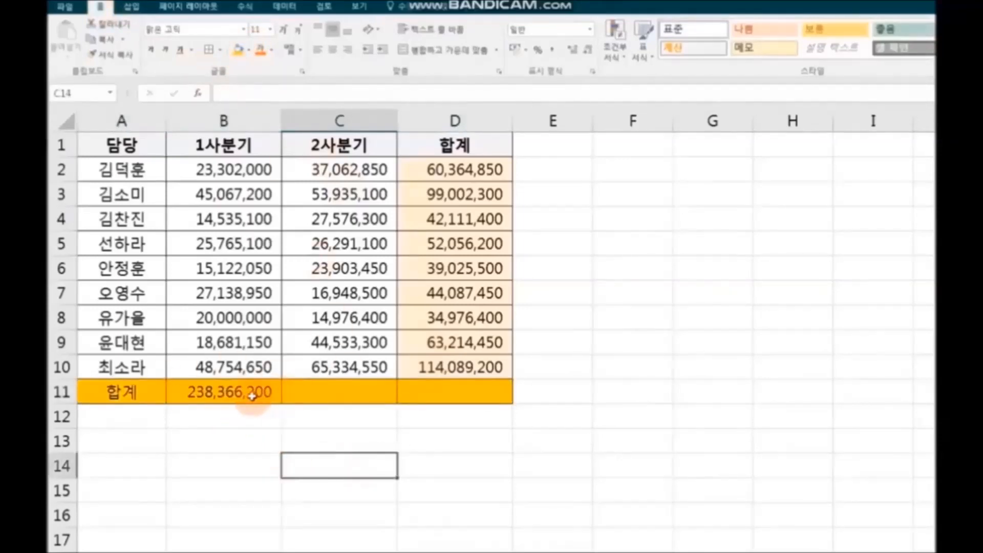
Fill the B11 sum formula across to C11 and D11, and check the formula in each total cell.
{"action": "left_click", "coordinate": [252, 395]}
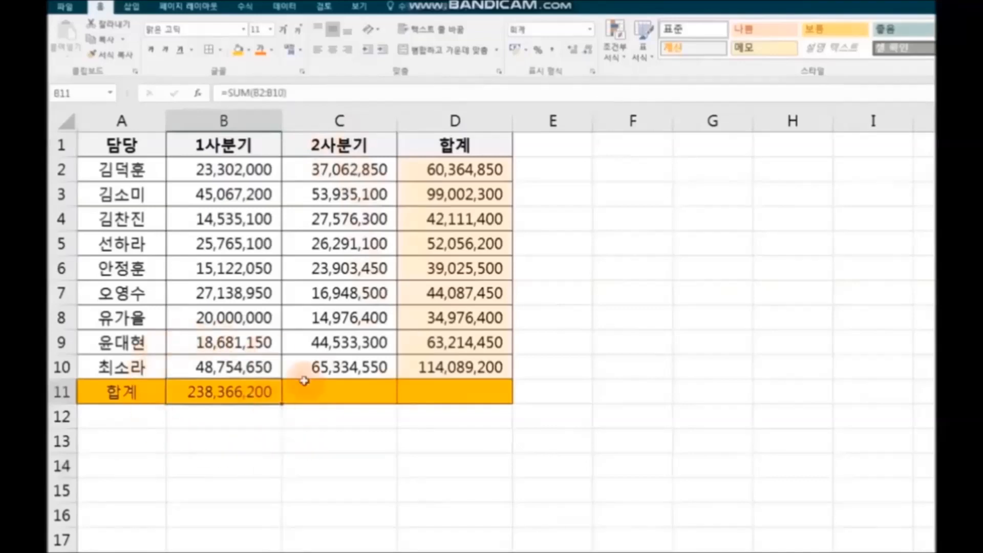
{"action": "left_click_drag", "start_coordinate": [282, 405], "coordinate": [500, 404]}
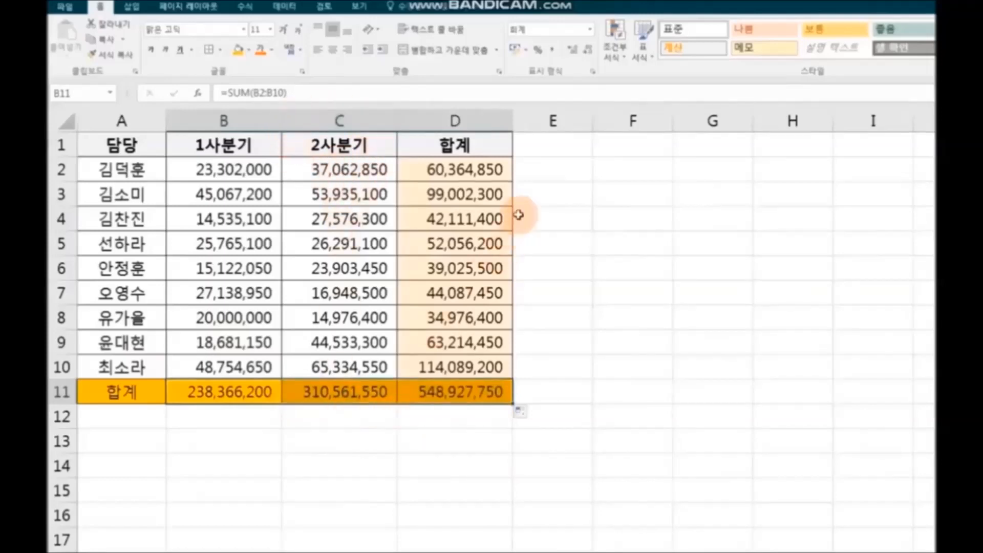
{"action": "left_click", "coordinate": [233, 393]}
{"action": "left_click", "coordinate": [341, 390]}
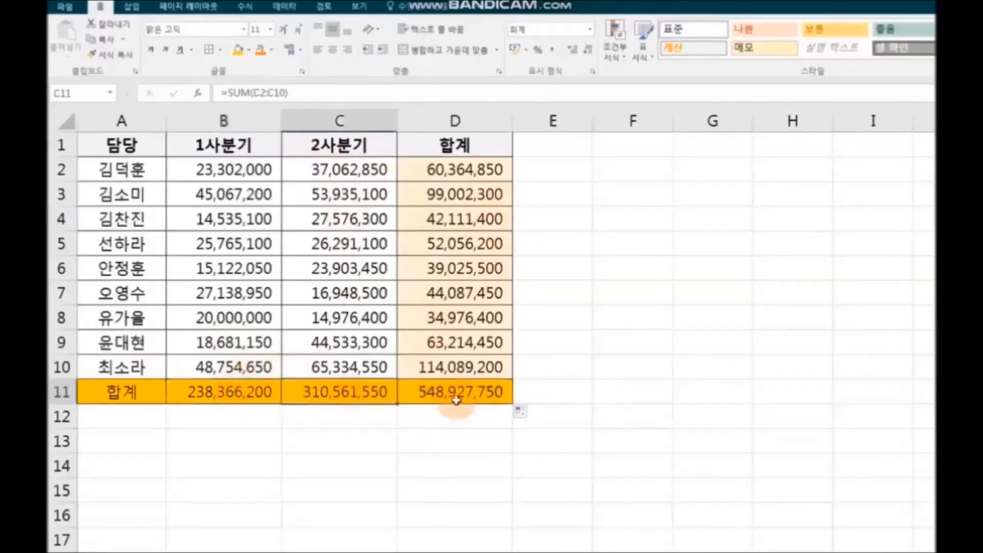
{"action": "left_click", "coordinate": [454, 395]}
{"action": "left_click", "coordinate": [658, 509]}
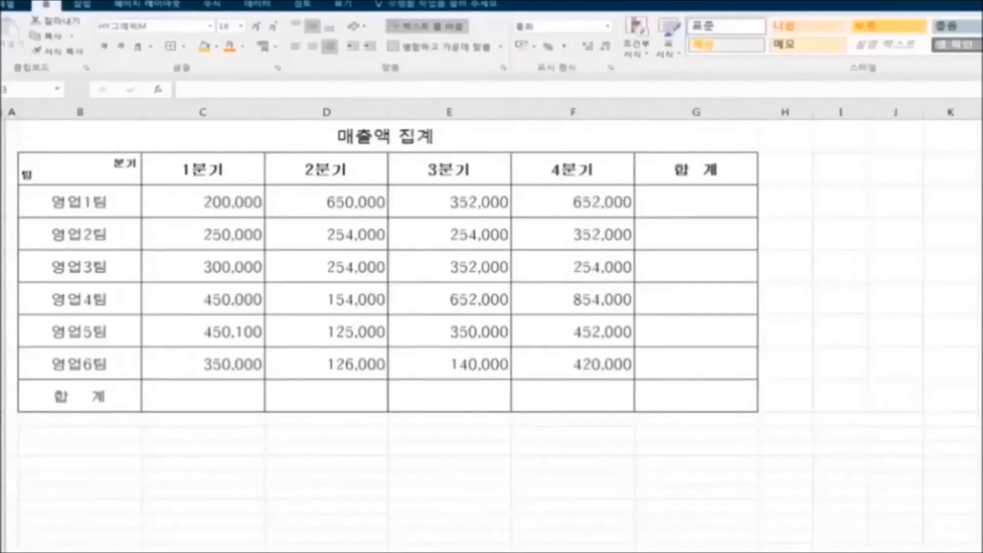
{"action": "left_click", "coordinate": [699, 209]}
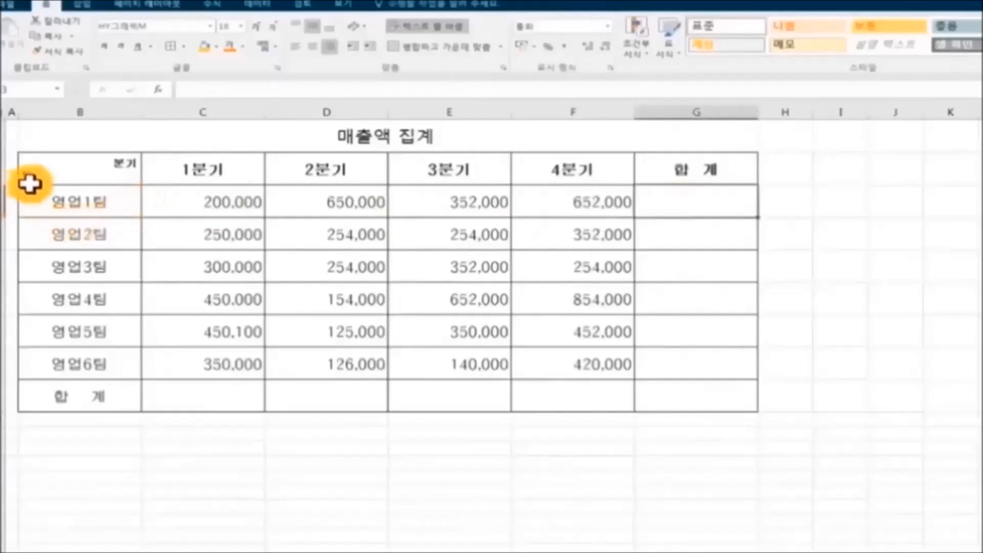
{"action": "left_click_drag", "start_coordinate": [177, 211], "coordinate": [609, 202]}
{"action": "left_click", "coordinate": [699, 204]}
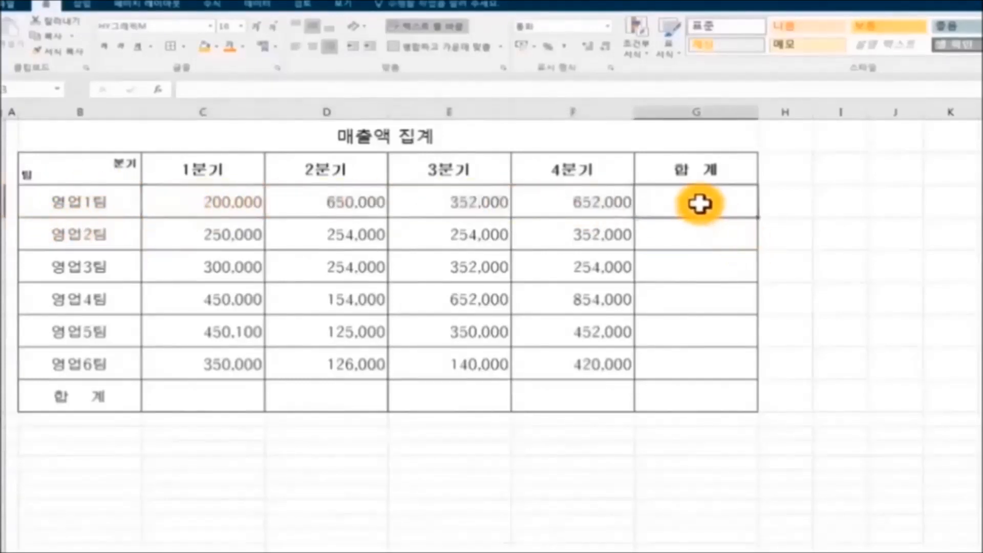
{"action": "left_click", "coordinate": [231, 192]}
{"action": "left_click_drag", "start_coordinate": [216, 200], "coordinate": [212, 361]}
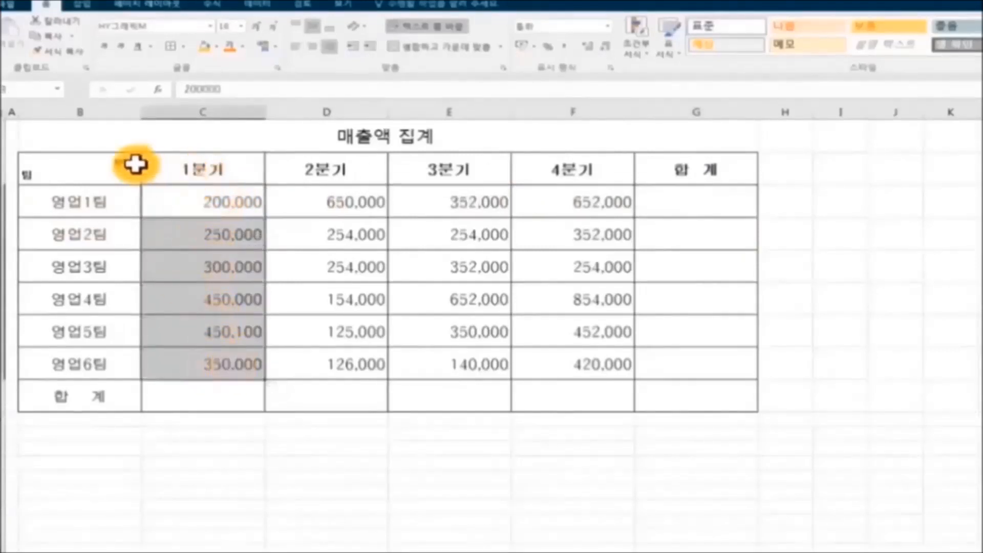
{"action": "left_click", "coordinate": [198, 403]}
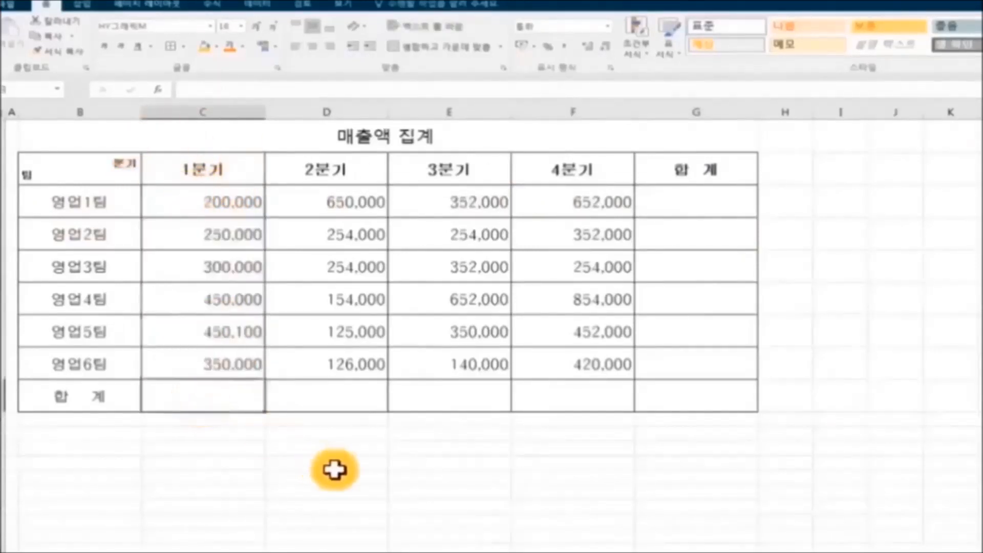
Search the function wizard for sum and insert SUM in G3 with the range C3:F3 to total 영업1팀.
{"action": "left_click", "coordinate": [705, 211]}
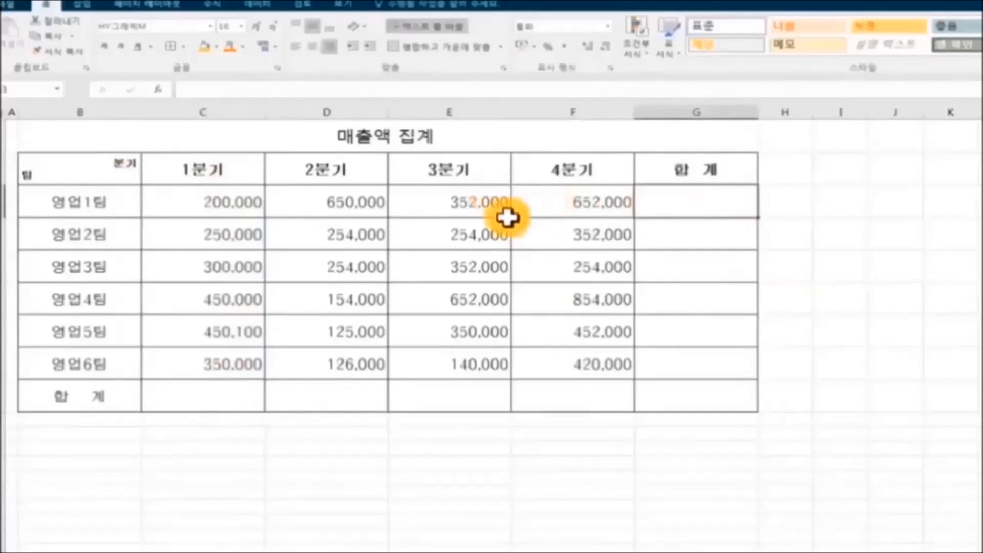
{"action": "left_click", "coordinate": [160, 90]}
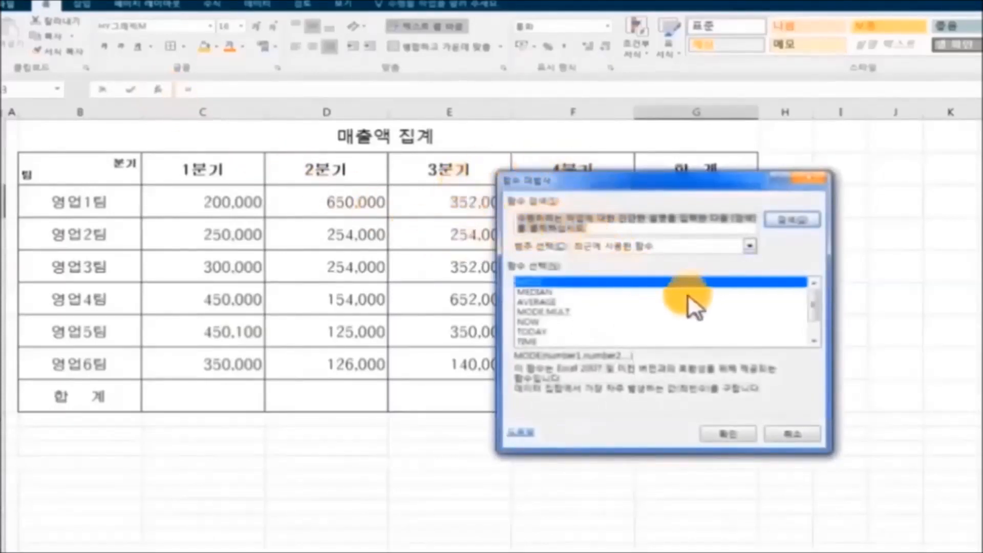
{"action": "key", "text": "BackSpace"}
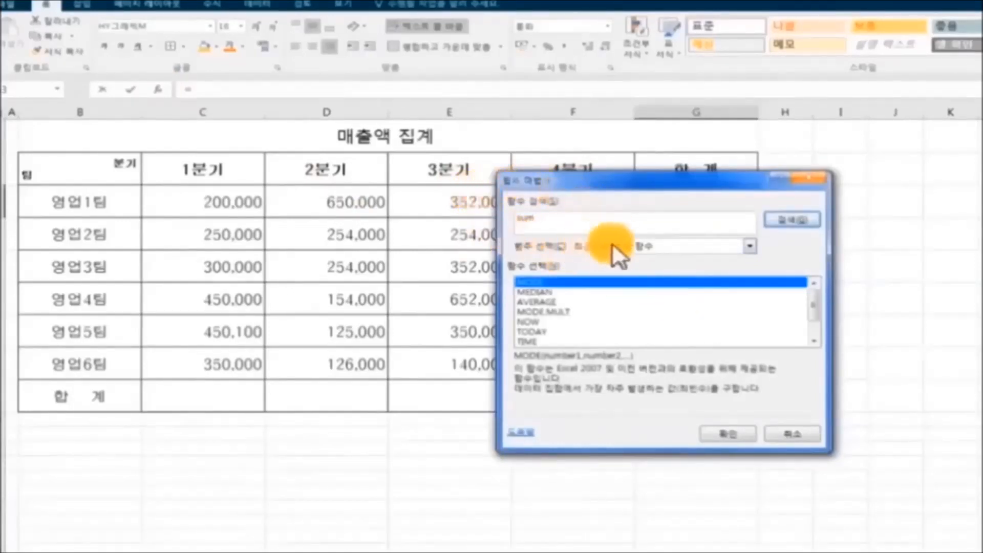
{"action": "left_click", "coordinate": [797, 221]}
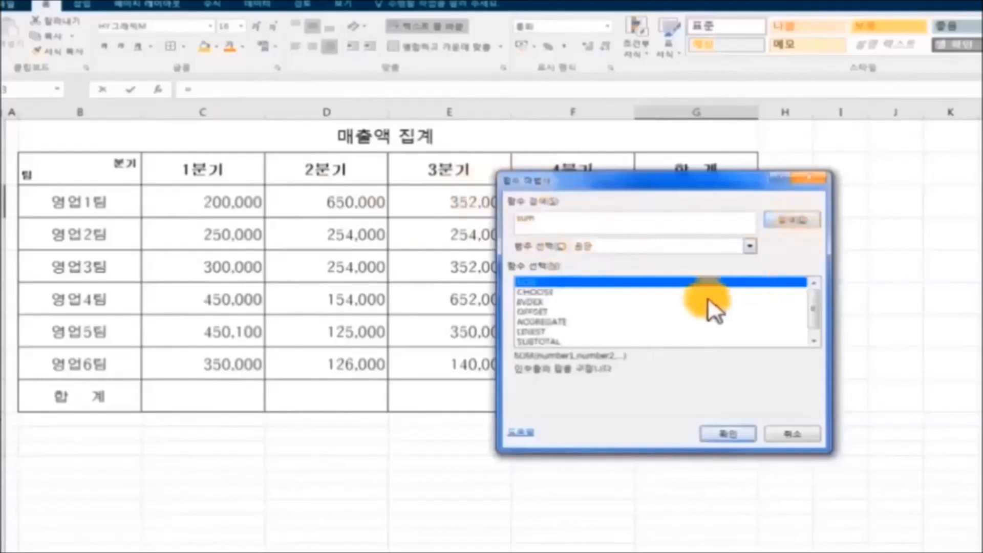
{"action": "left_click", "coordinate": [727, 433]}
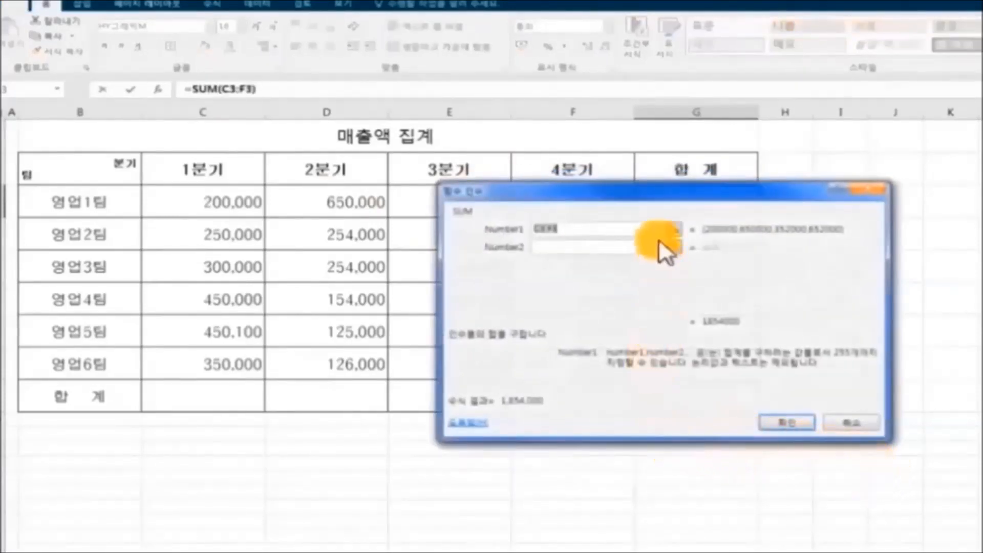
{"action": "left_click_drag", "start_coordinate": [650, 194], "coordinate": [717, 265]}
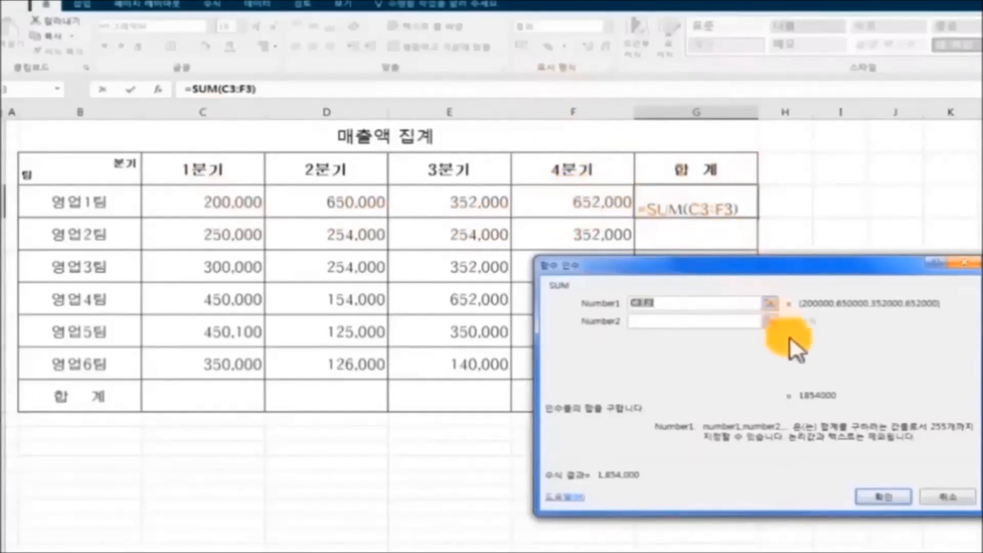
{"action": "left_click", "coordinate": [868, 495]}
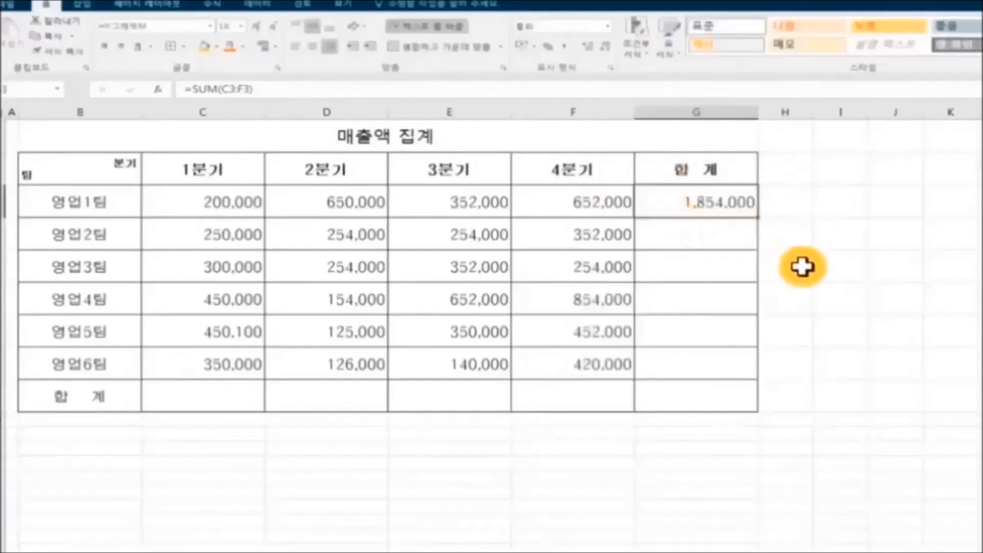
Fill the SUM formula from G3 down the 합계 column to the total row, G9.
{"action": "left_click", "coordinate": [658, 237]}
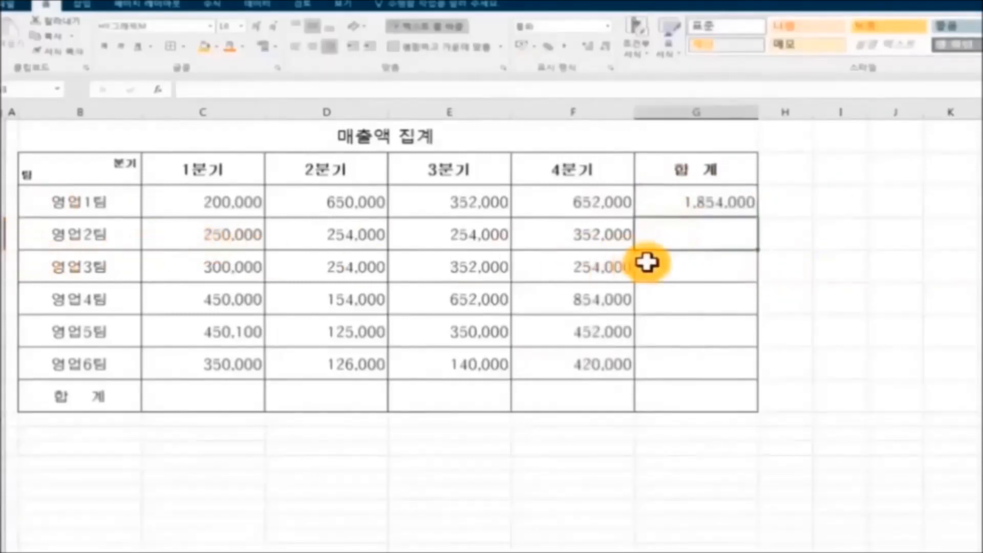
{"action": "left_click", "coordinate": [716, 201]}
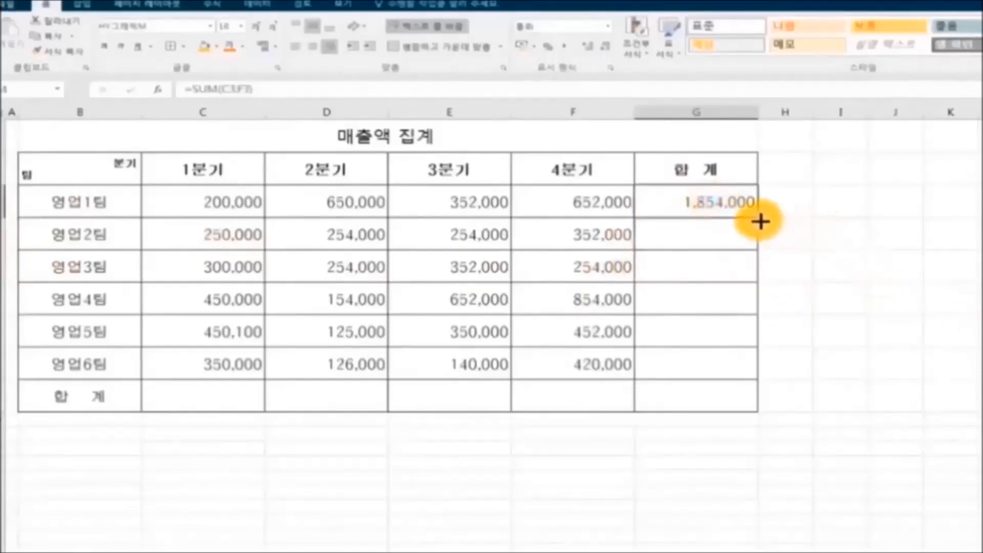
{"action": "left_click_drag", "start_coordinate": [760, 221], "coordinate": [756, 407]}
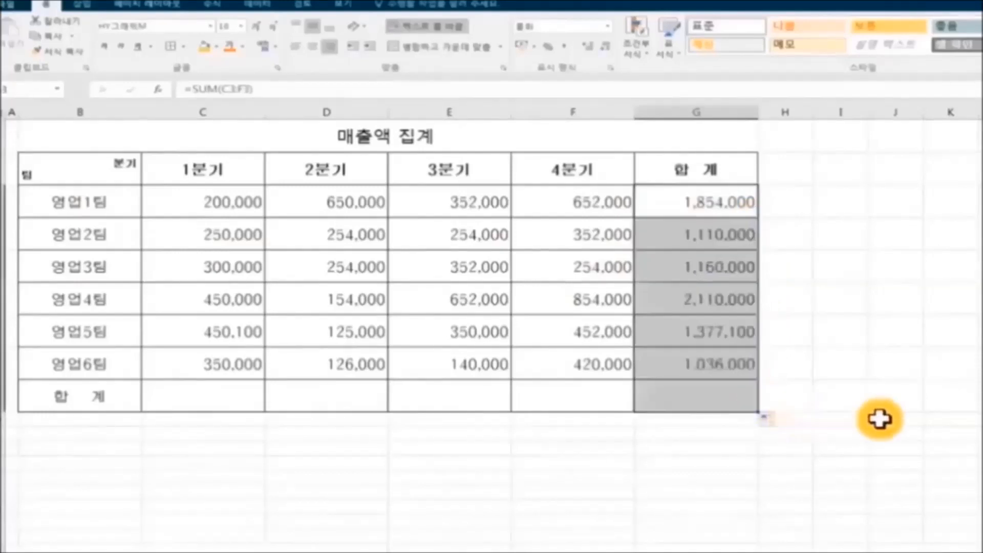
{"action": "left_click", "coordinate": [924, 415]}
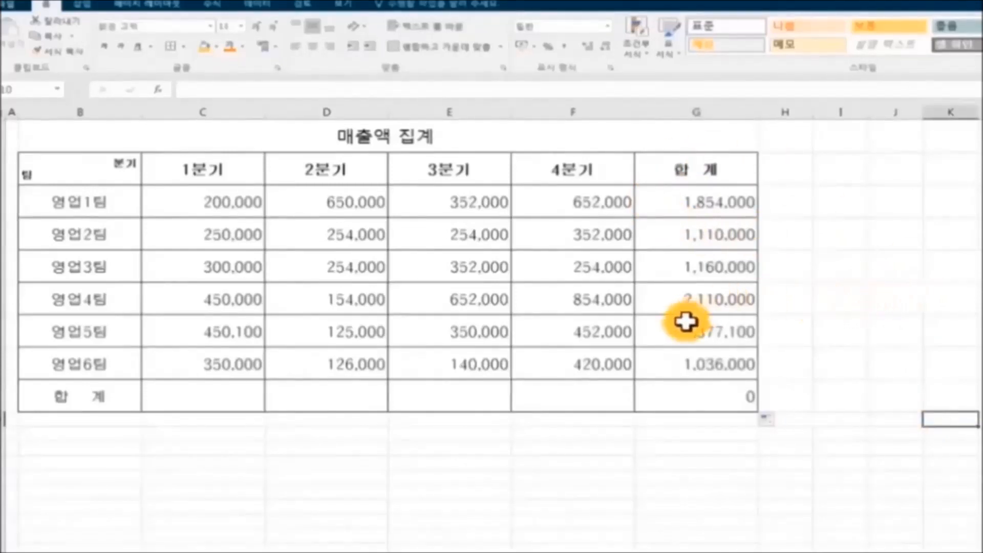
Change the 3분기 value of 영업2팀 in E4 to 350000.
{"action": "left_click", "coordinate": [464, 236]}
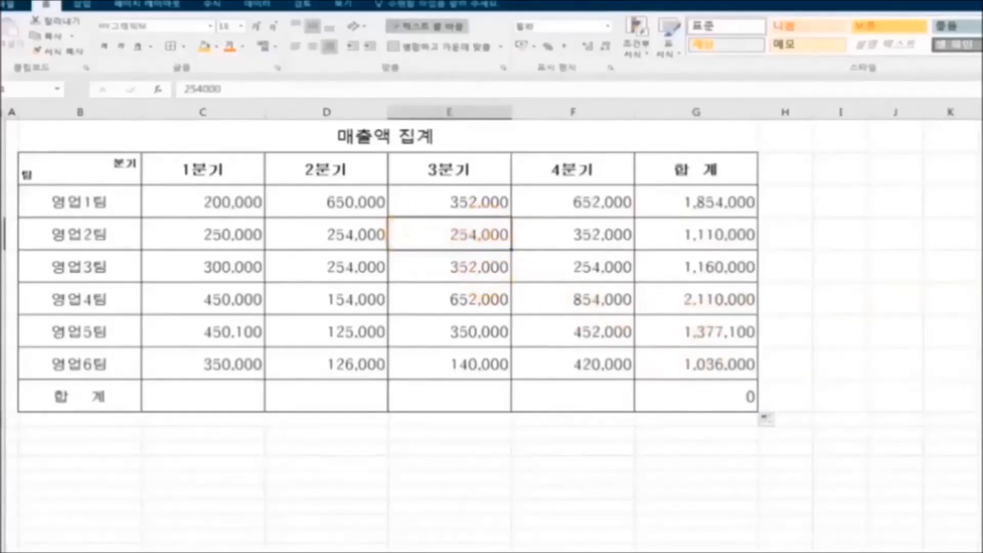
{"action": "type", "text": "35"}
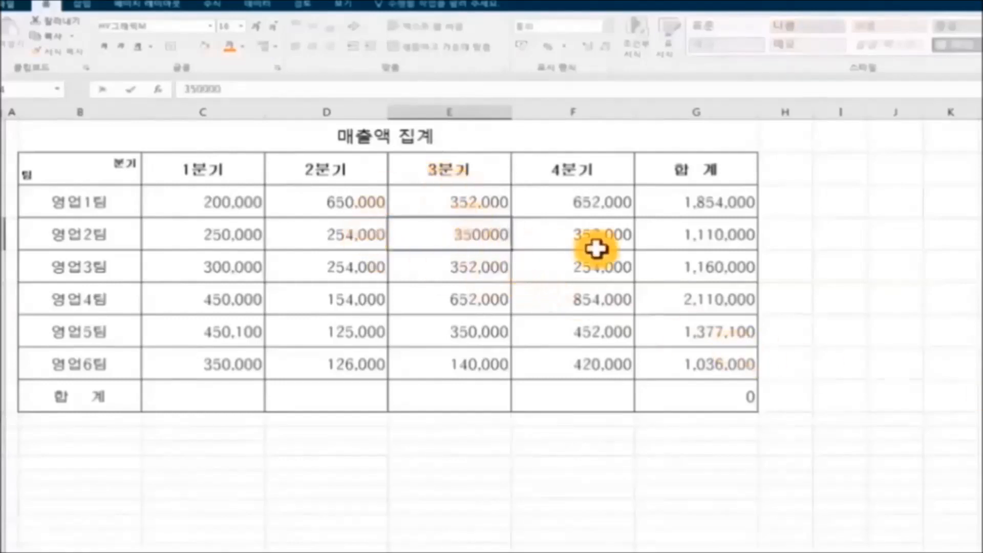
{"action": "left_click", "coordinate": [894, 327]}
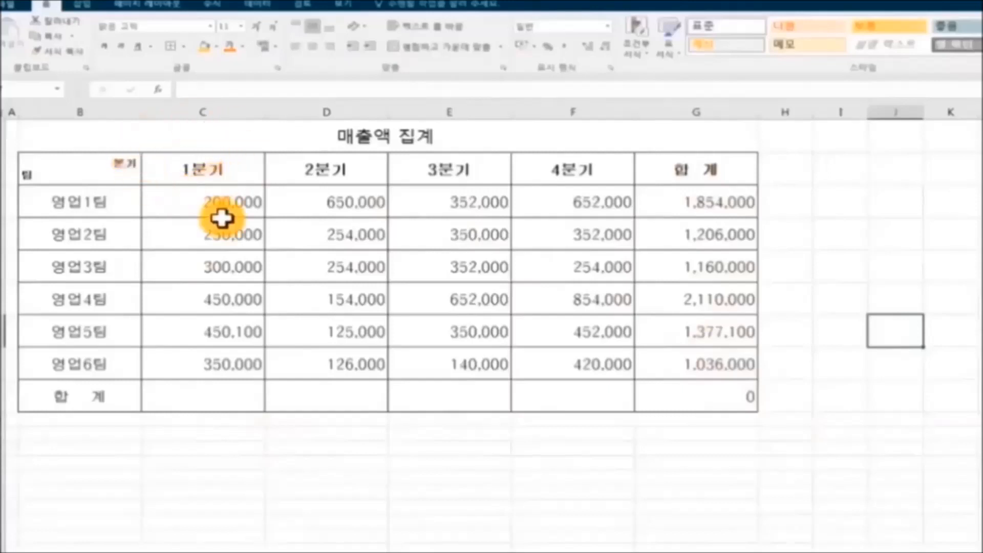
Insert SUM in the 1분기 total cell C9 with the range C3:C8, and fill the formula across the total row to G9.
{"action": "left_click", "coordinate": [235, 398]}
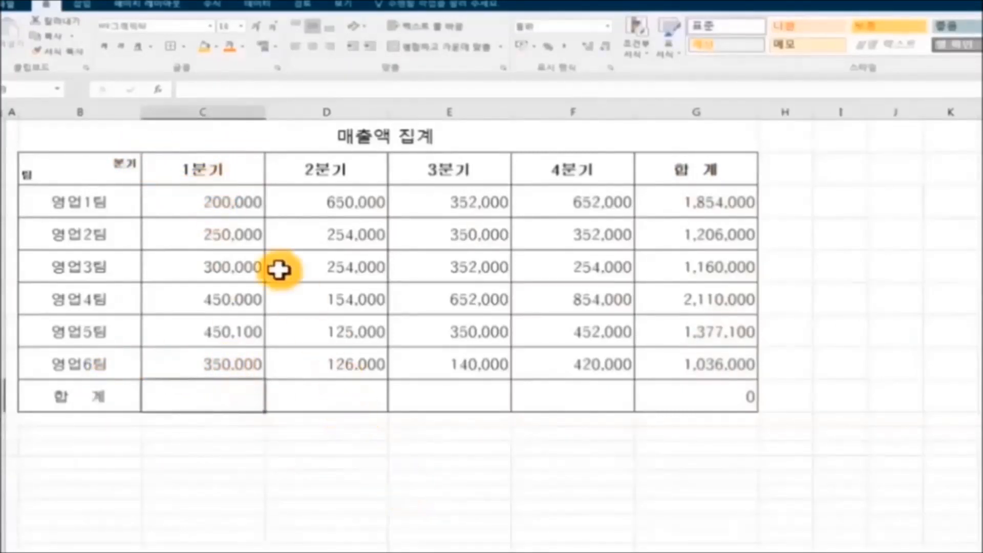
{"action": "left_click", "coordinate": [161, 87]}
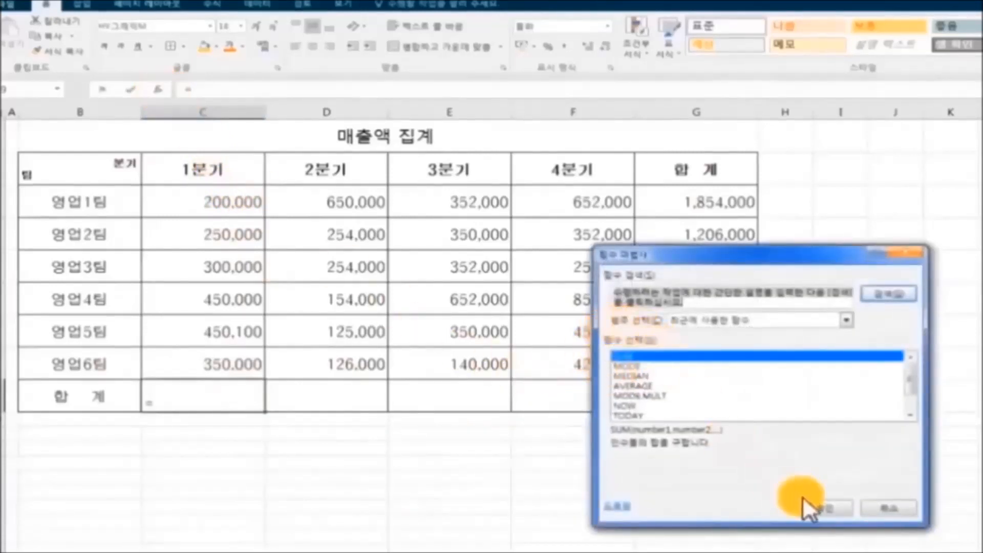
{"action": "left_click", "coordinate": [812, 505]}
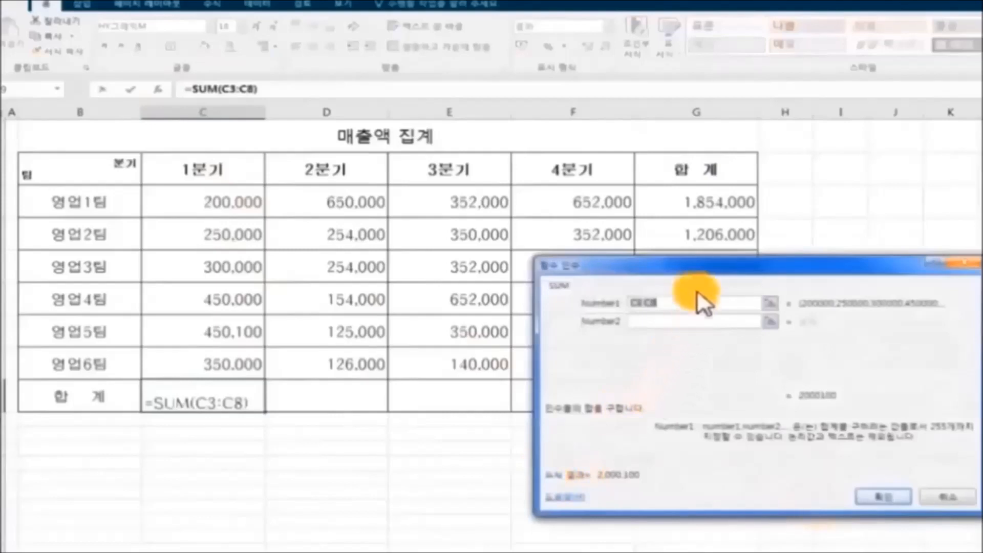
{"action": "left_click_drag", "start_coordinate": [695, 266], "coordinate": [681, 198]}
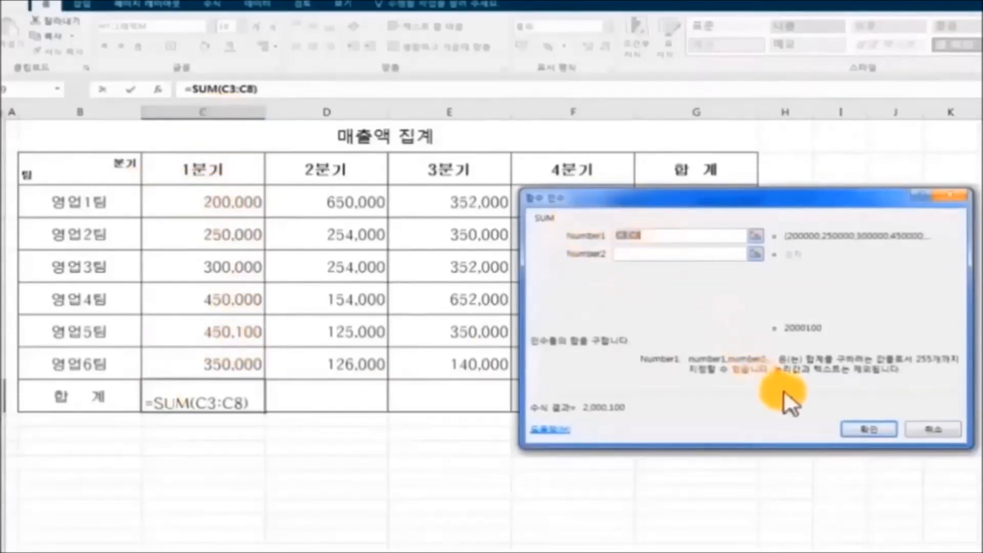
{"action": "left_click", "coordinate": [883, 429]}
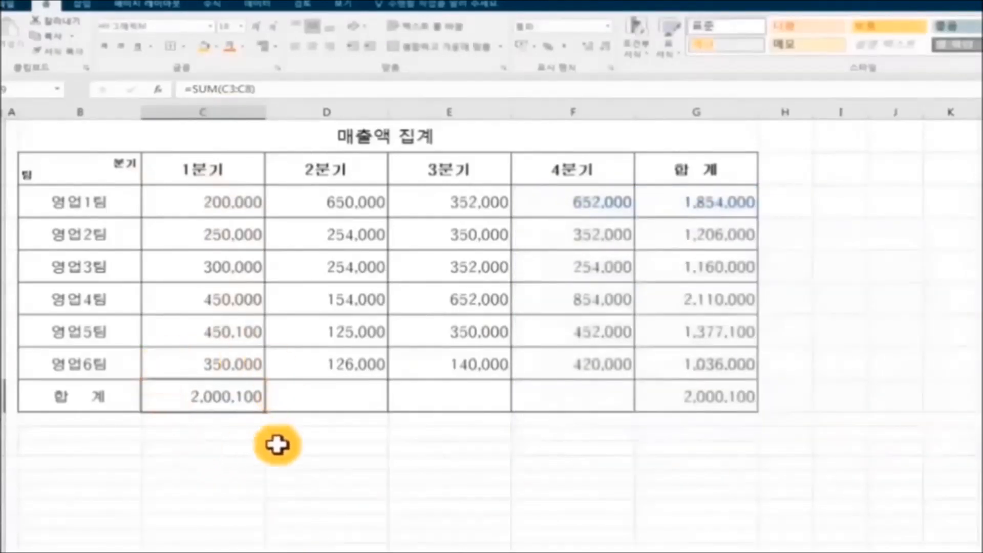
{"action": "left_click_drag", "start_coordinate": [267, 413], "coordinate": [749, 410]}
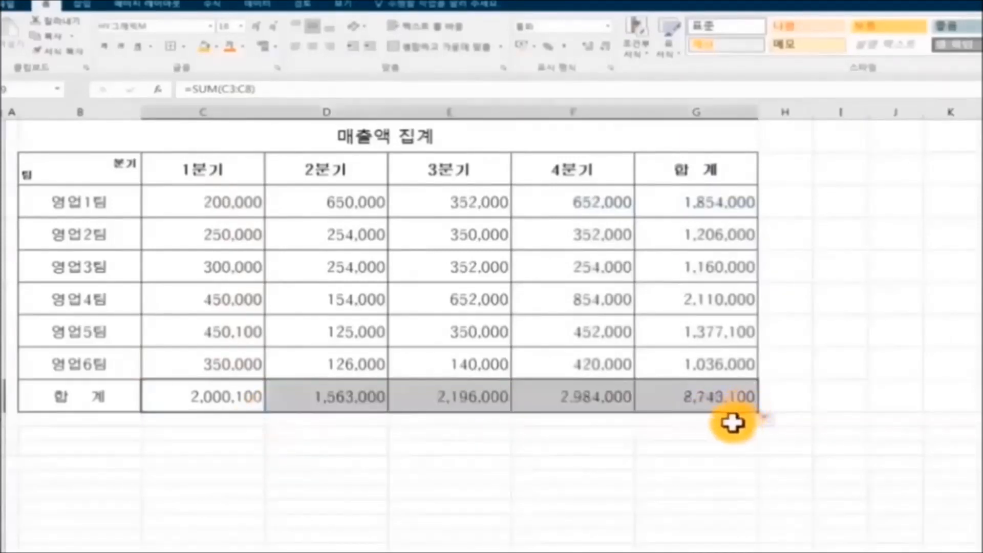
{"action": "left_click", "coordinate": [791, 474]}
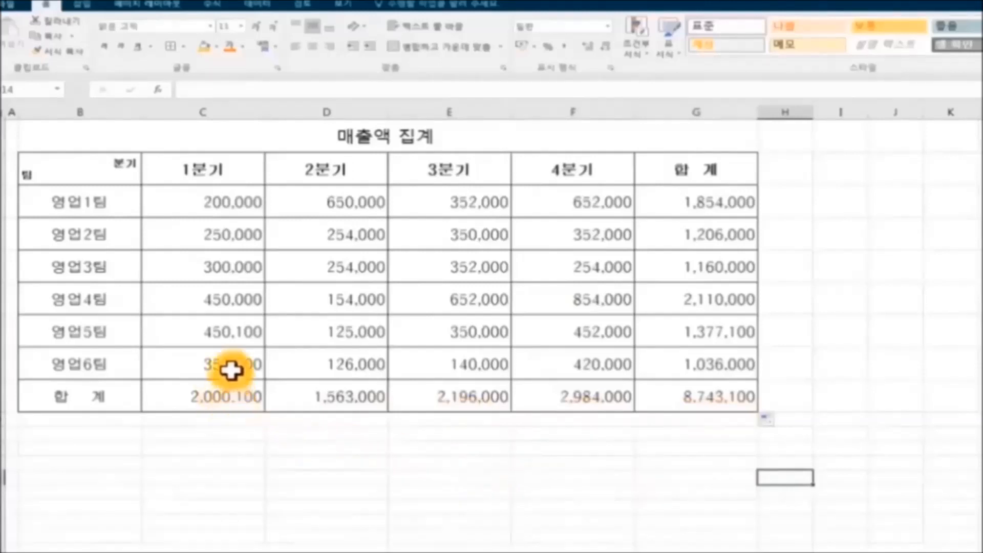
Change the 1분기 value of 영업5팀 in C7 to 352000.
{"action": "left_click", "coordinate": [202, 330]}
{"action": "type", "text": "352000"}
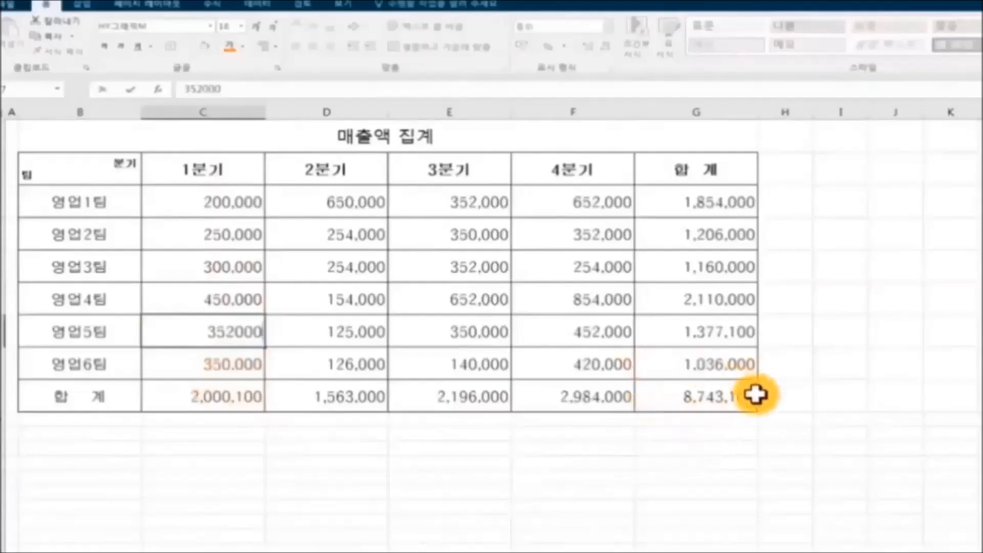
{"action": "left_click", "coordinate": [724, 516]}
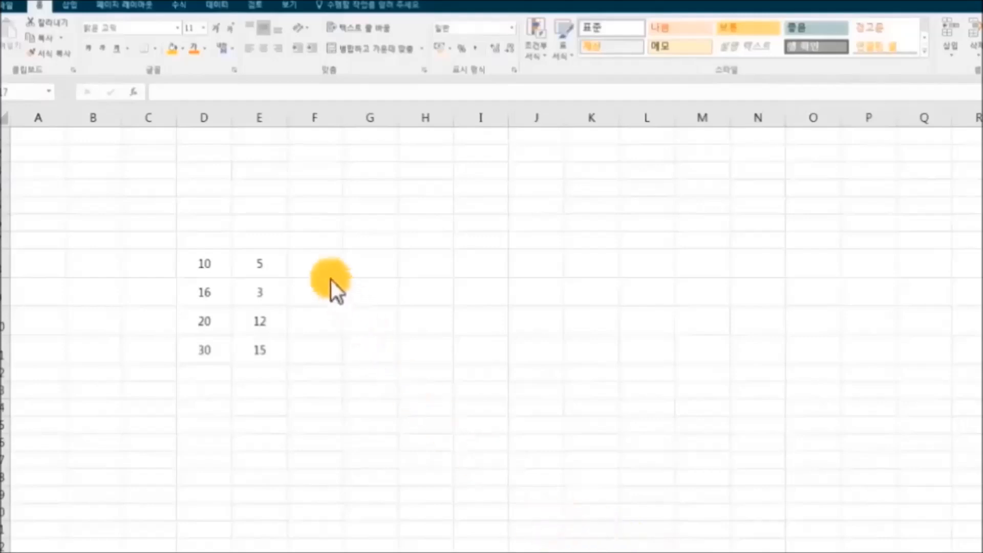
Enter the subtraction formula =D8-E8 in F8.
{"action": "left_click", "coordinate": [317, 267]}
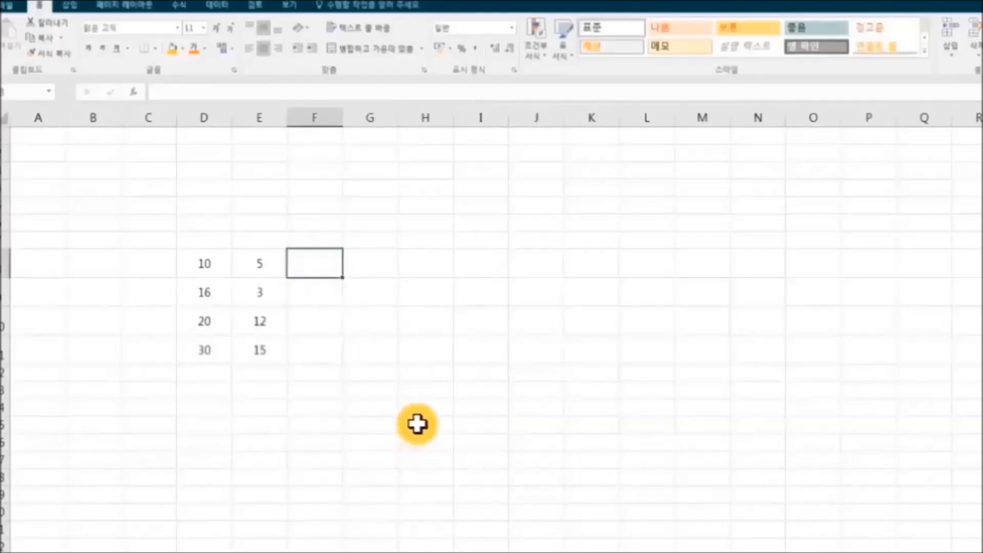
{"action": "type", "text": "="}
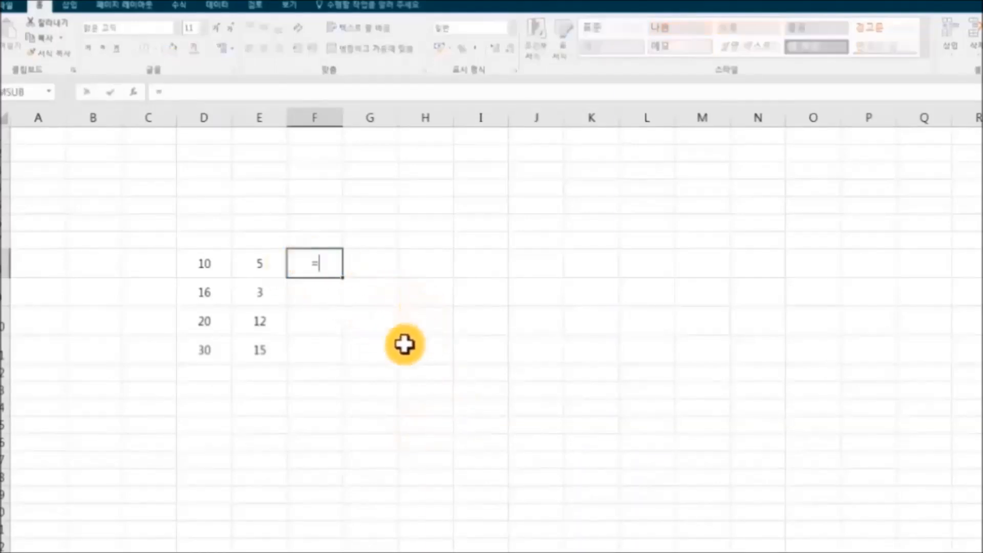
{"action": "left_click", "coordinate": [218, 266]}
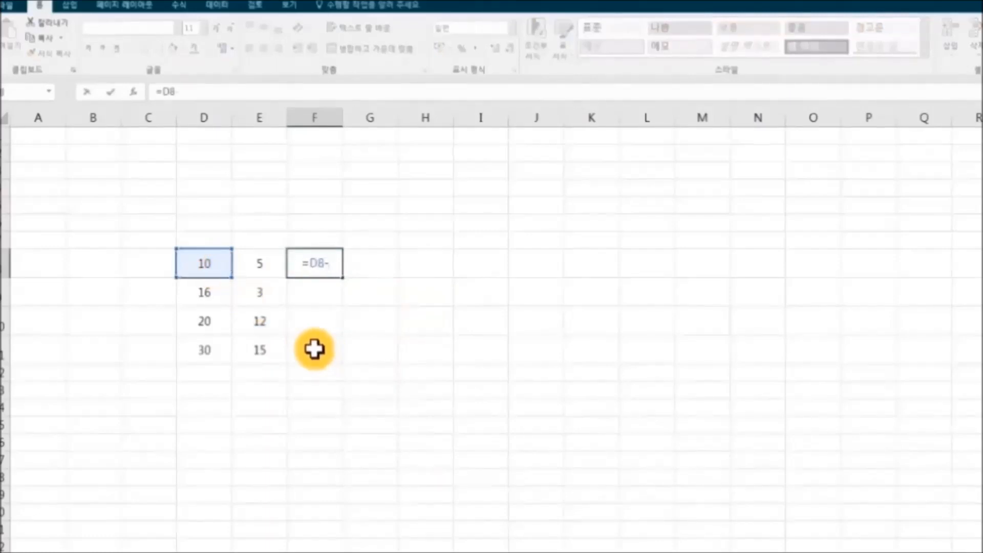
{"action": "type", "text": "-"}
{"action": "left_click", "coordinate": [261, 261]}
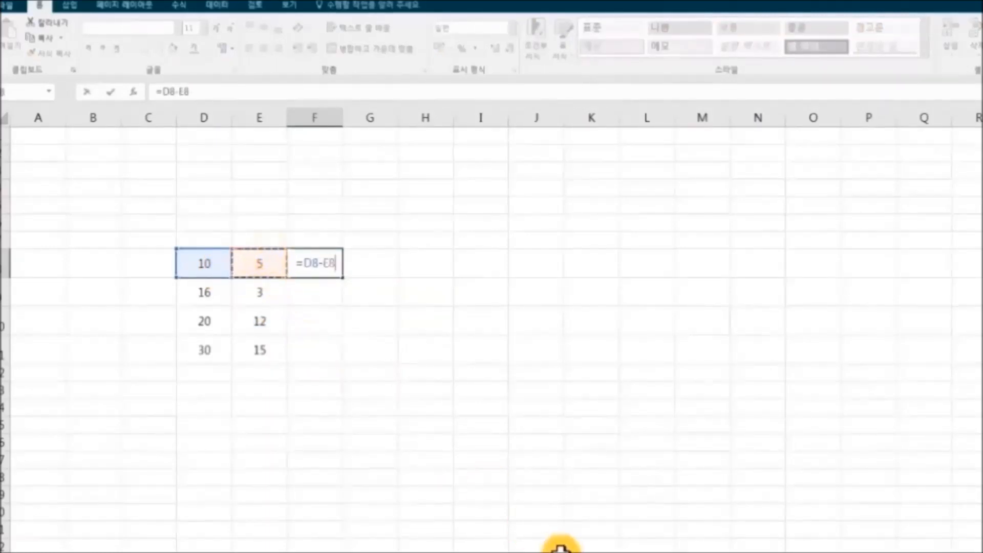
{"action": "key", "text": "Return"}
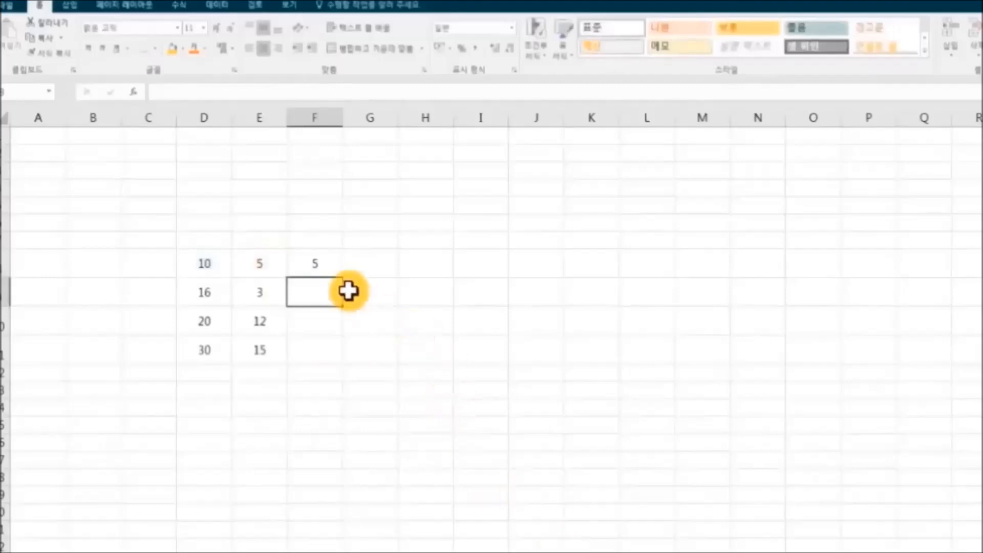
Fill the subtraction formula from F8 down to F11.
{"action": "left_click", "coordinate": [325, 264]}
{"action": "left_click_drag", "start_coordinate": [344, 280], "coordinate": [352, 361]}
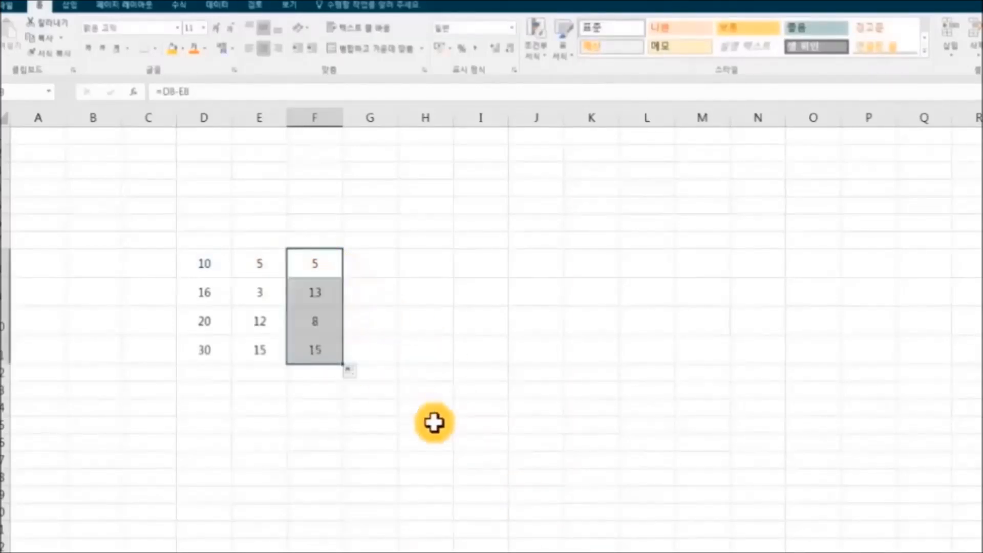
{"action": "left_click", "coordinate": [434, 423]}
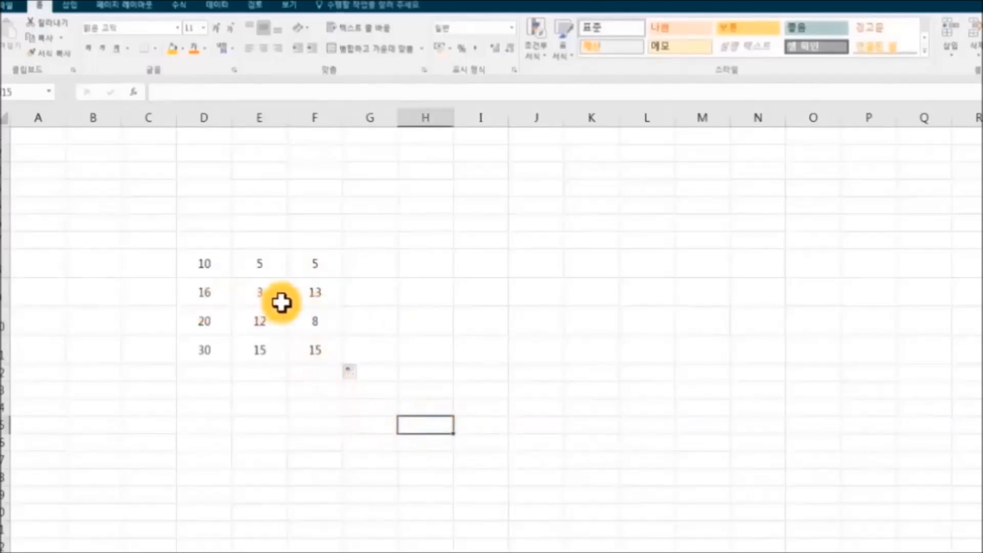
Change the value in D10 to 25 and the value in D11 to 20.
{"action": "left_click", "coordinate": [208, 324]}
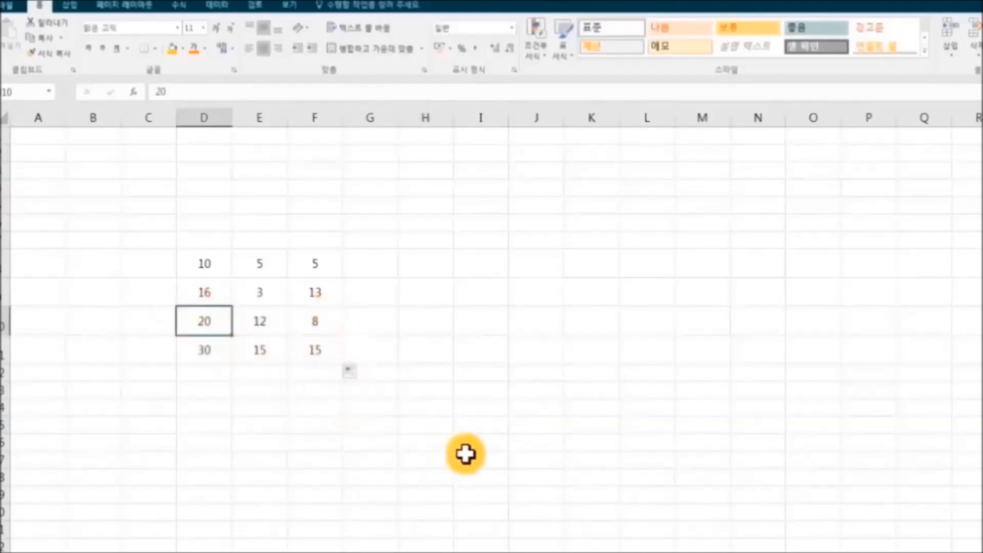
{"action": "type", "text": "2"}
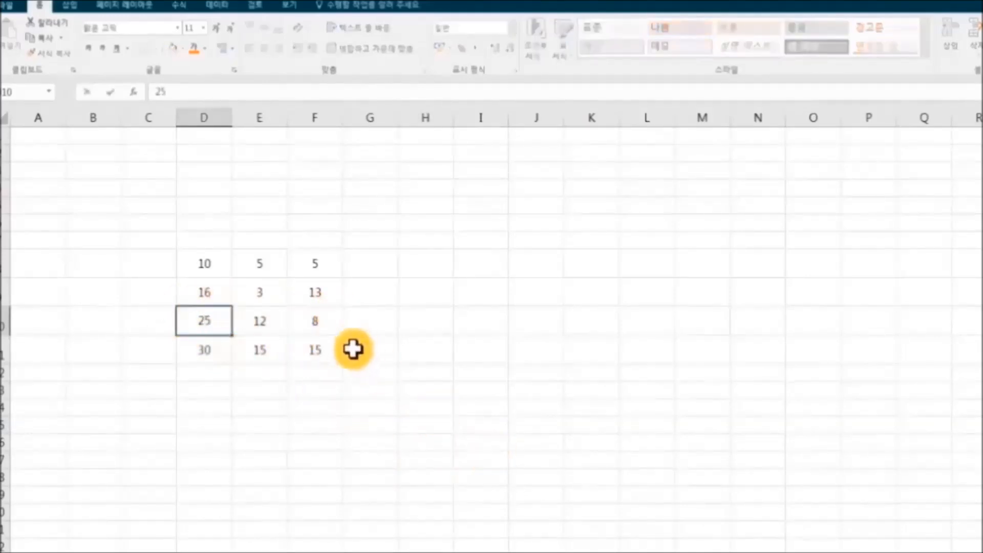
{"action": "left_click", "coordinate": [382, 322]}
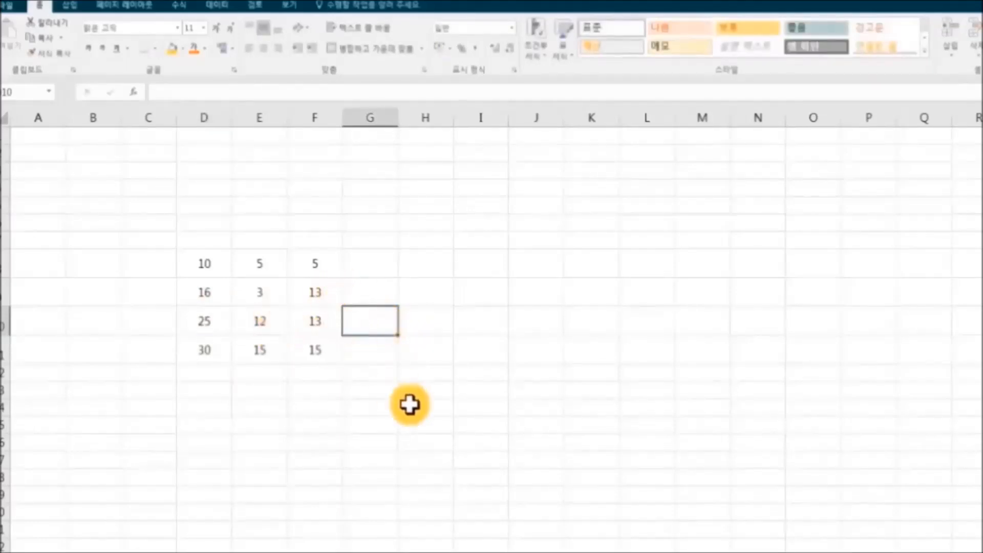
{"action": "left_click", "coordinate": [212, 352]}
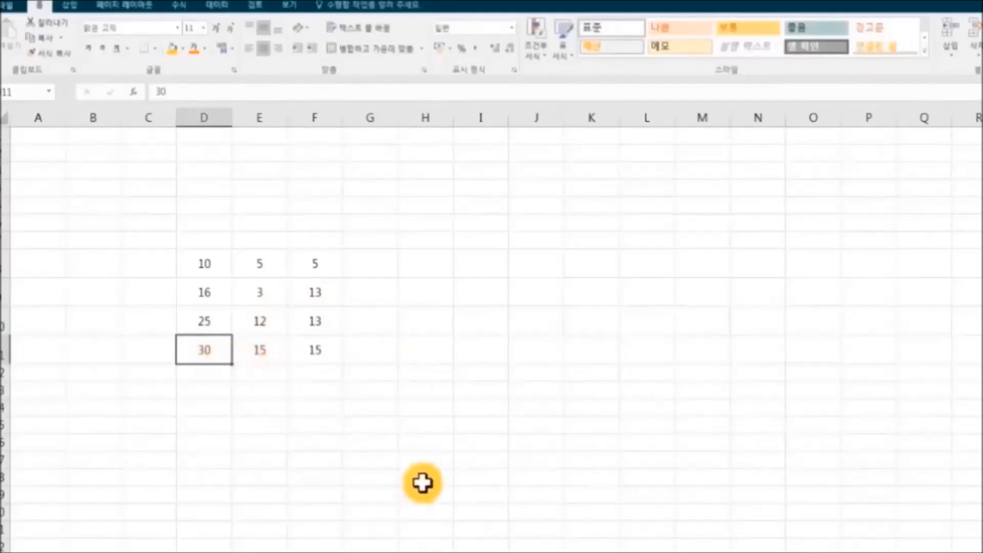
{"action": "type", "text": "20"}
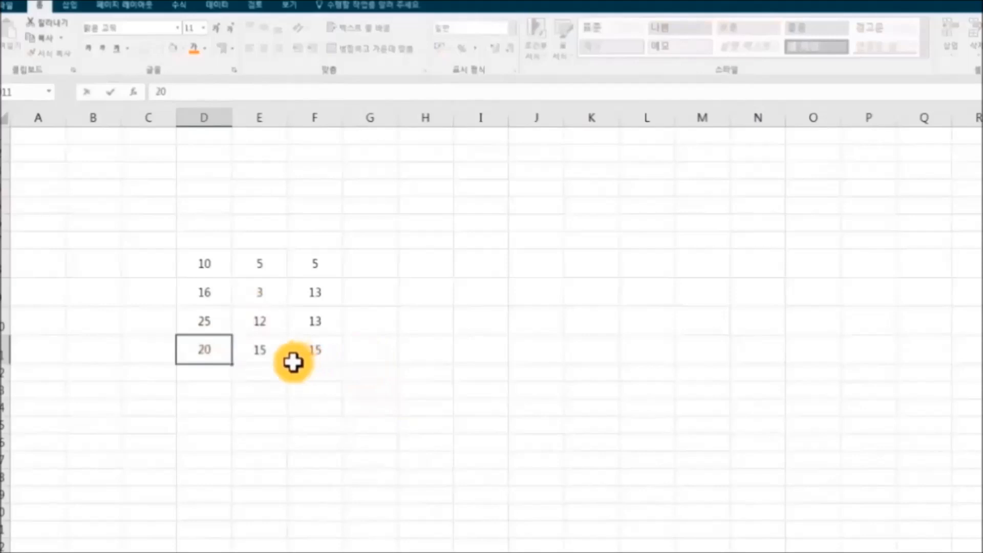
{"action": "left_click", "coordinate": [382, 358]}
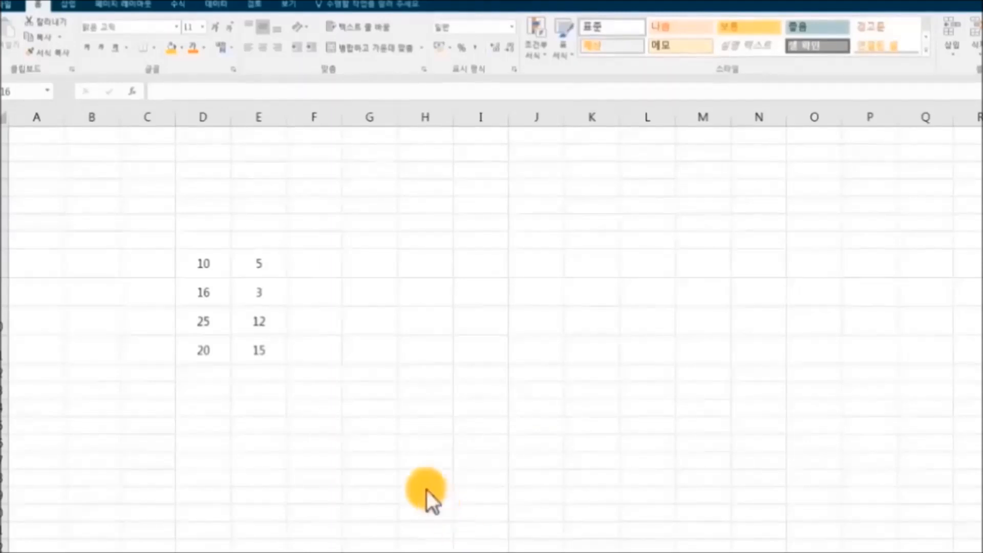
Insert the IMSUB function in F8 with Inumber1 set to D8 and Inumber2 to E8, and fill it down to F11.
{"action": "left_click", "coordinate": [319, 264]}
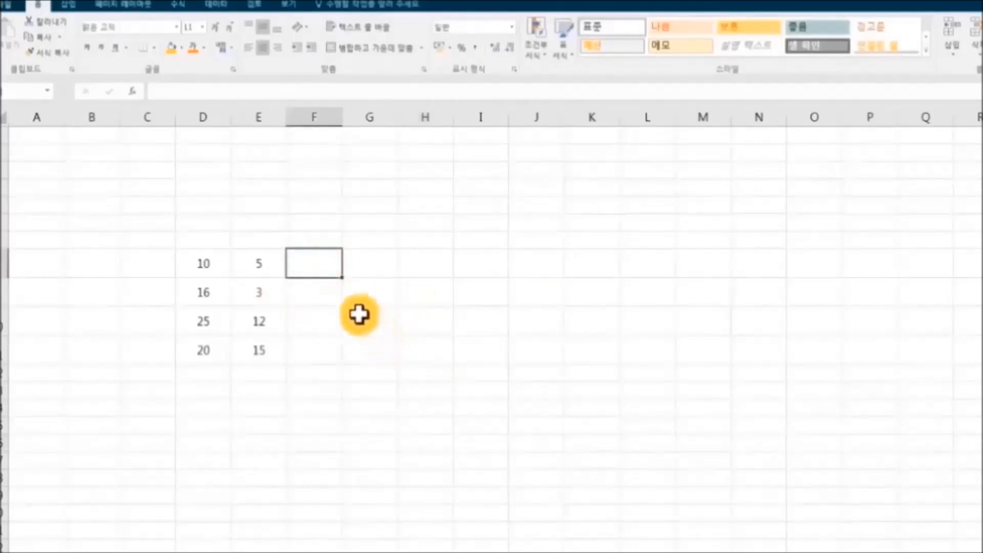
{"action": "left_click", "coordinate": [136, 93]}
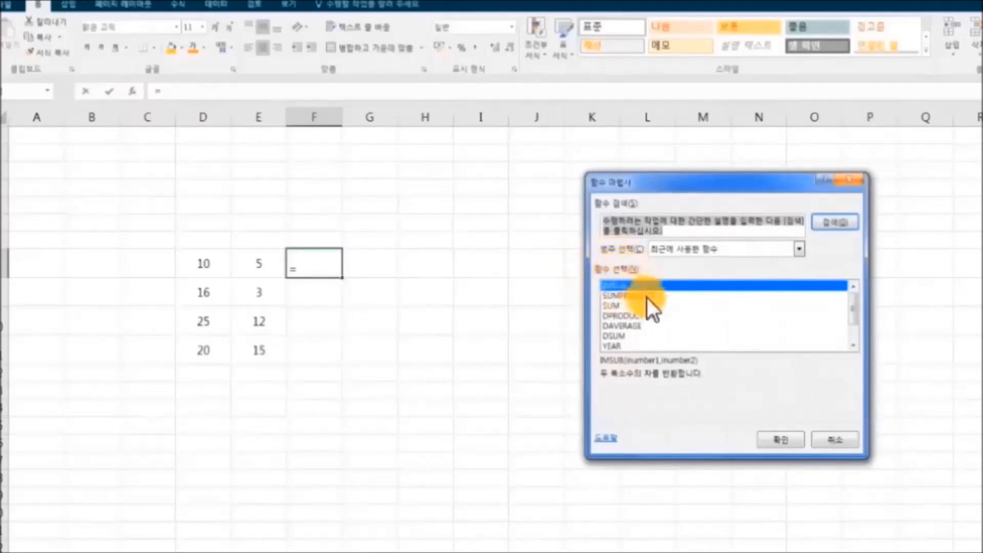
{"action": "left_click", "coordinate": [781, 440]}
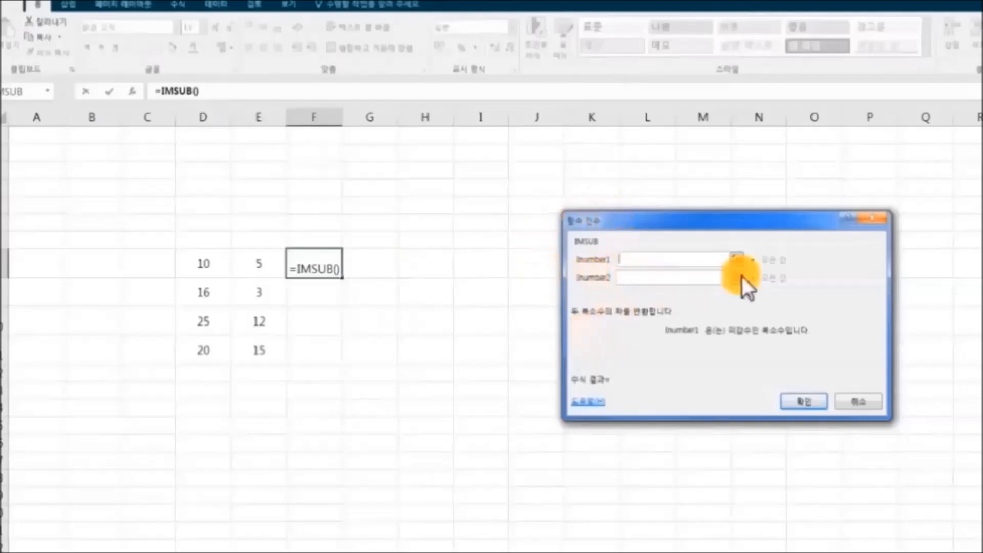
{"action": "left_click", "coordinate": [737, 260]}
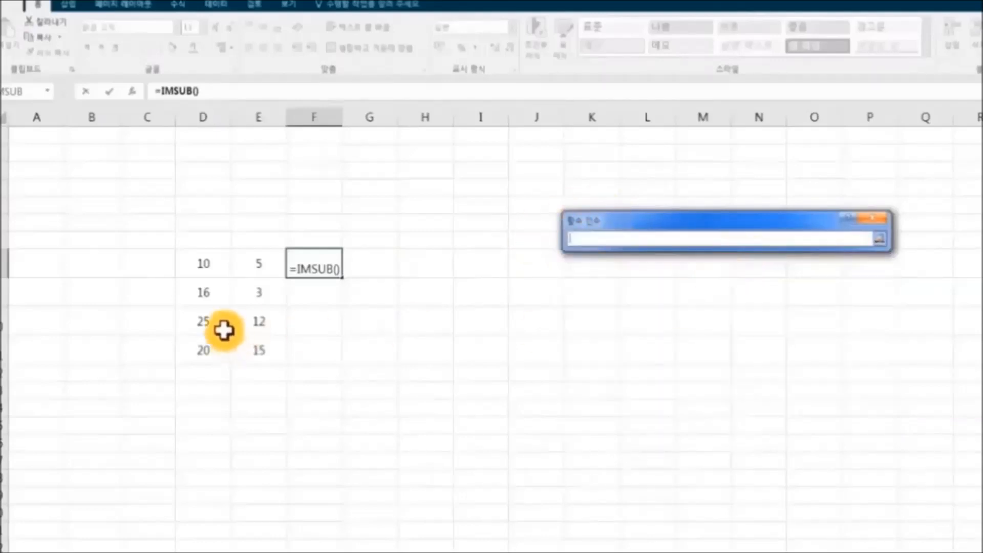
{"action": "left_click", "coordinate": [207, 265]}
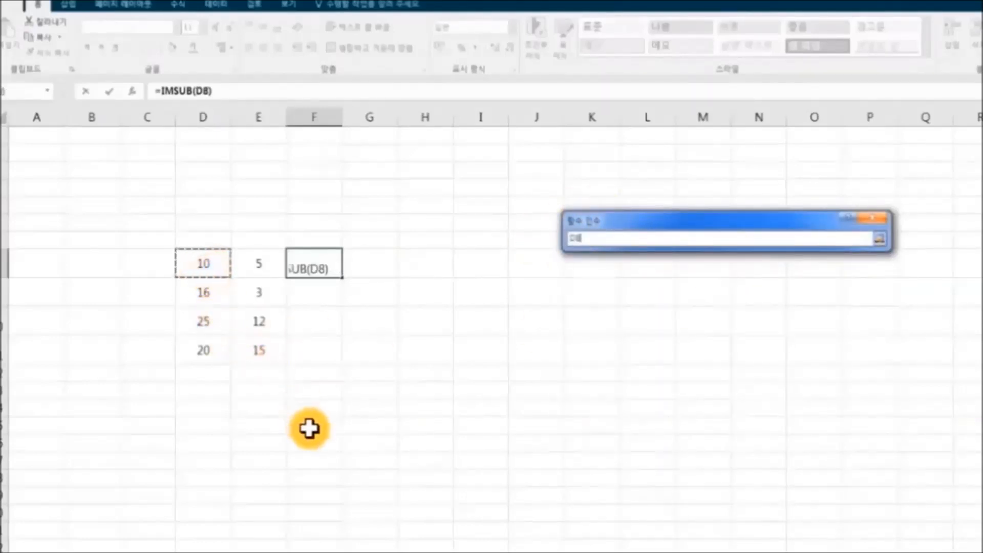
{"action": "left_click", "coordinate": [881, 241]}
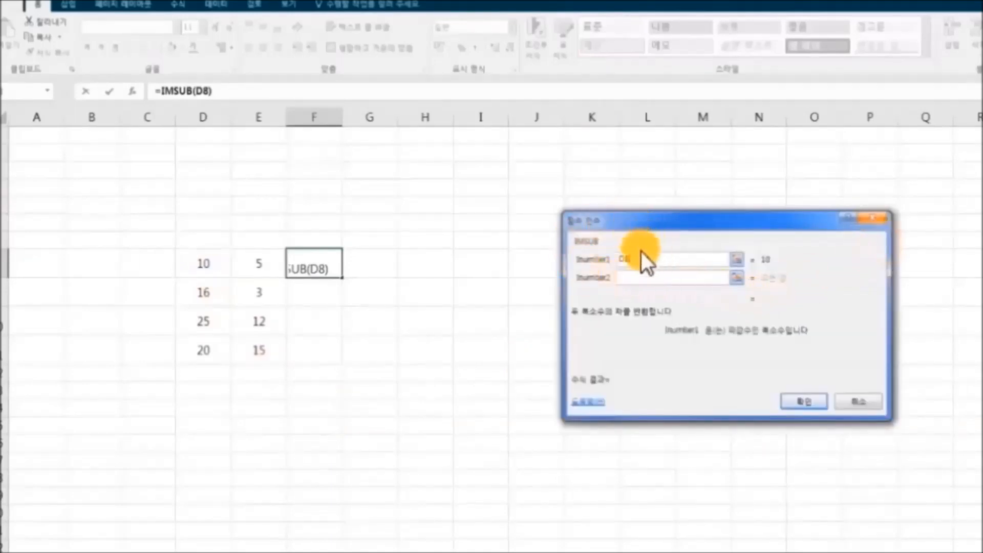
{"action": "left_click", "coordinate": [737, 277]}
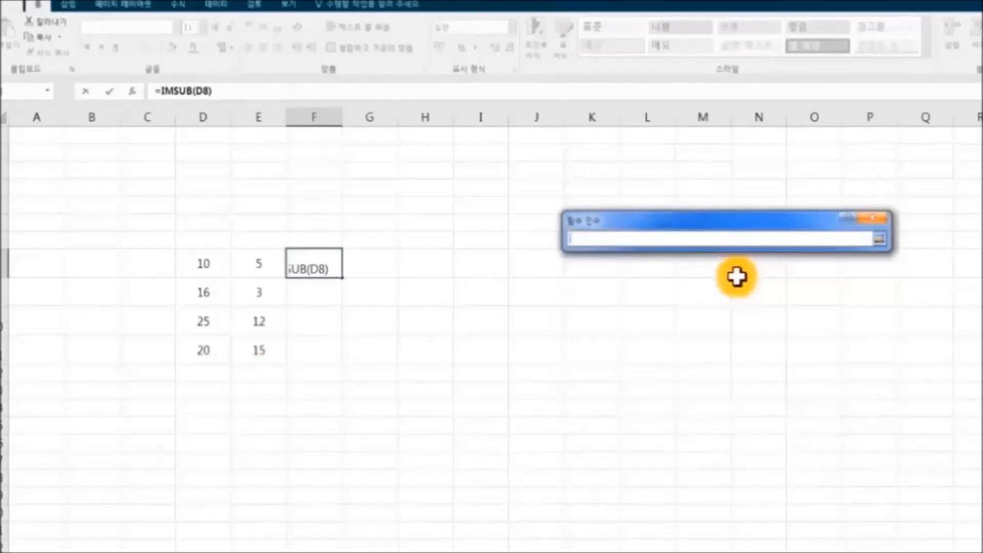
{"action": "left_click", "coordinate": [259, 266]}
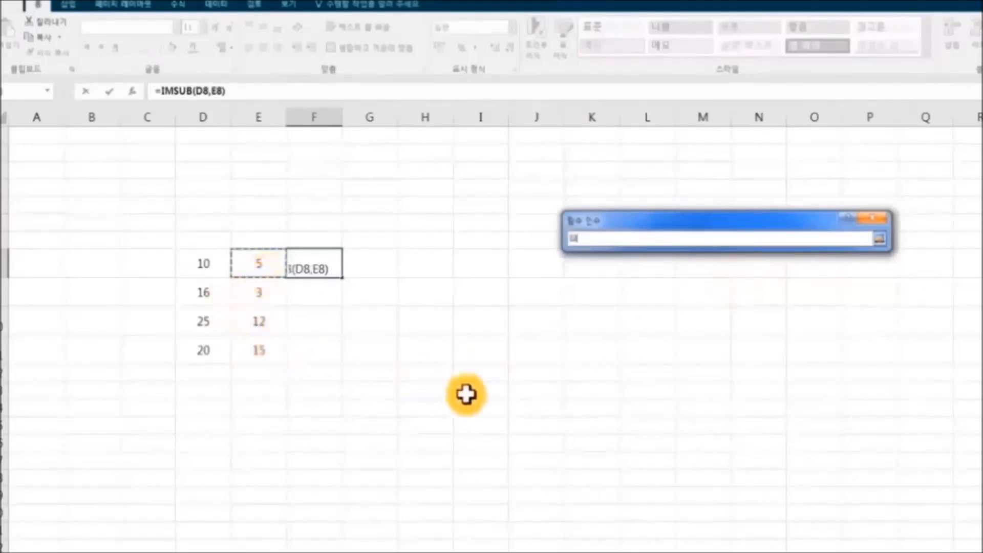
{"action": "left_click", "coordinate": [880, 240]}
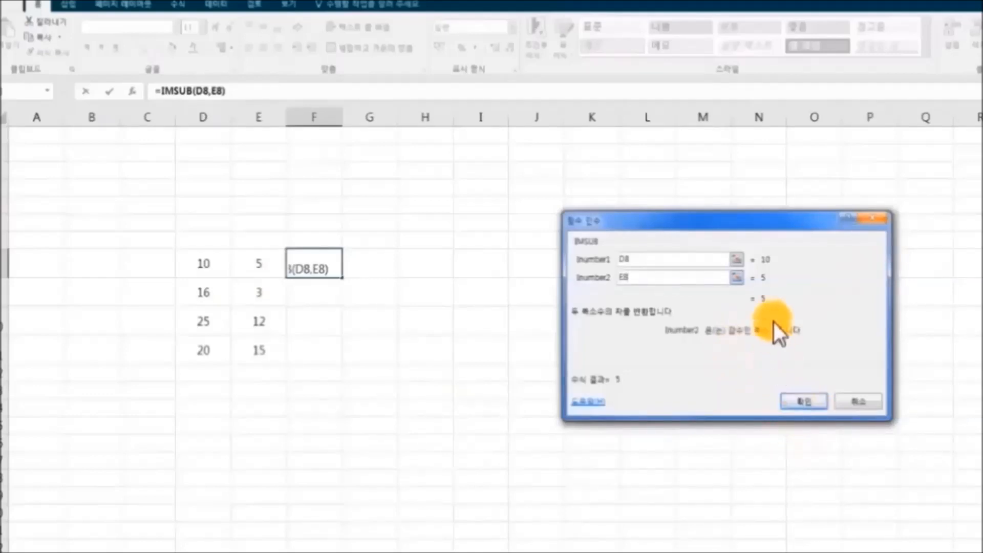
{"action": "left_click", "coordinate": [809, 403]}
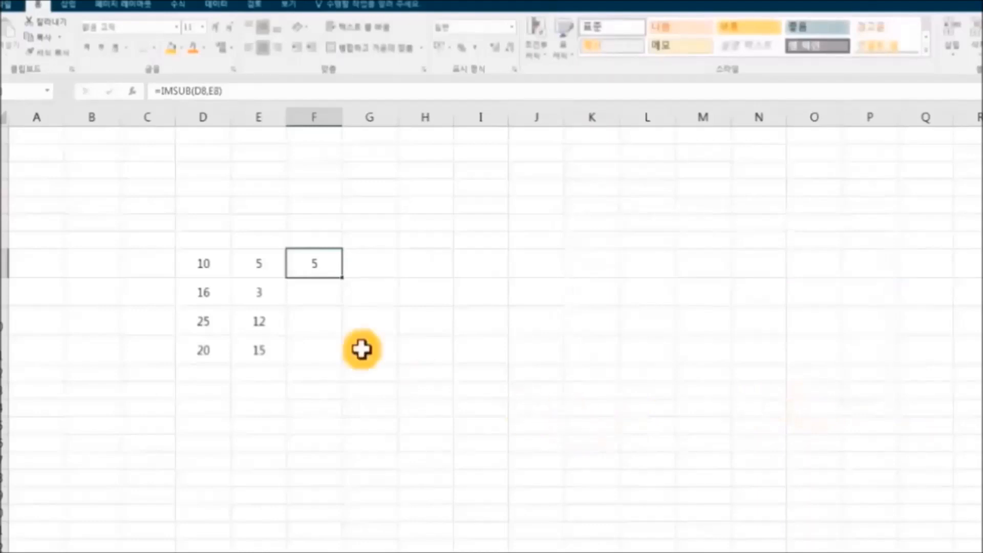
{"action": "left_click_drag", "start_coordinate": [343, 279], "coordinate": [345, 365]}
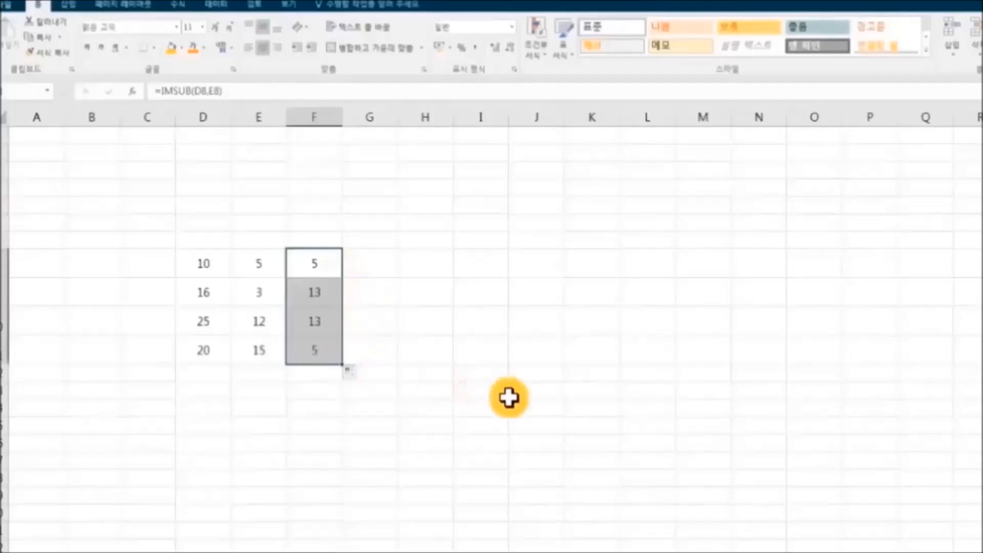
{"action": "left_click", "coordinate": [612, 414]}
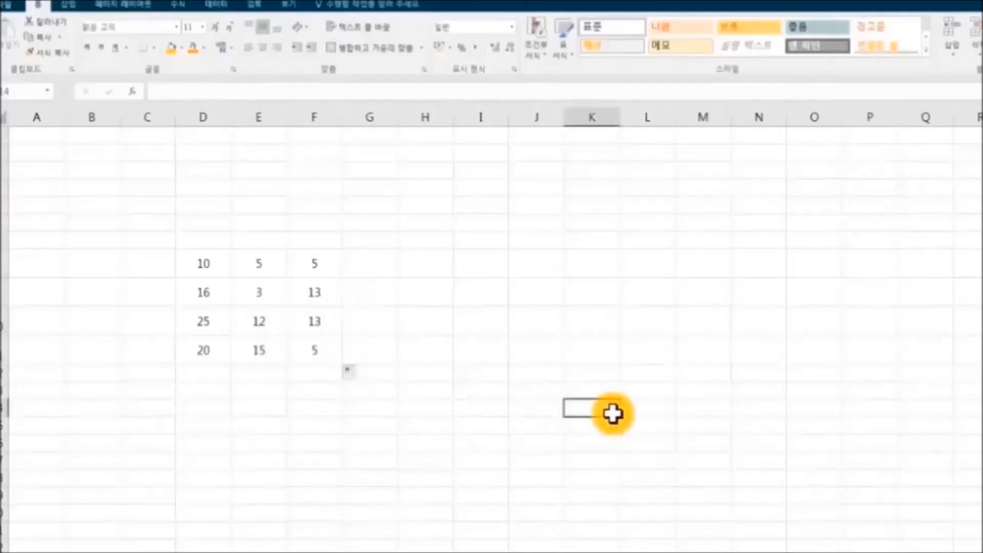
Change the value in D11 to 25.
{"action": "left_click", "coordinate": [214, 361]}
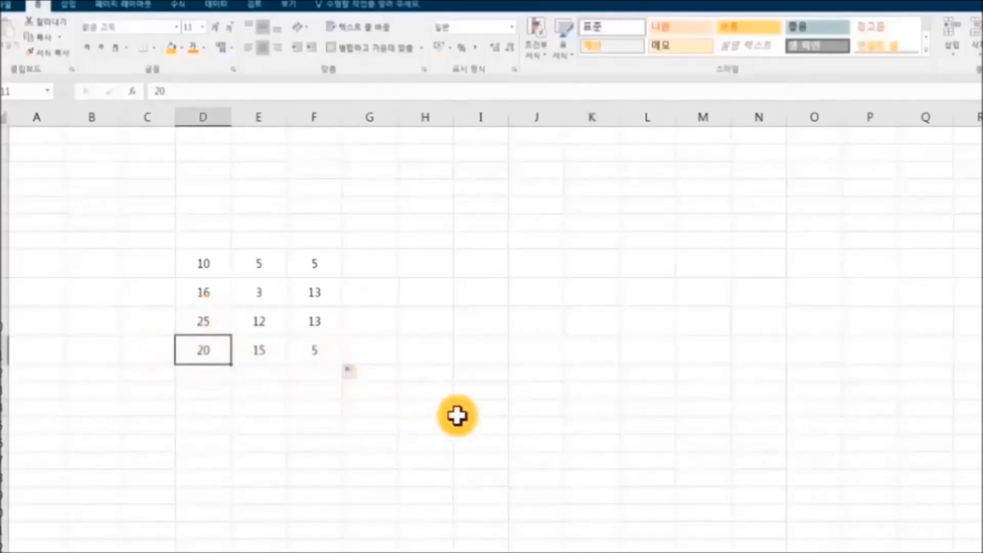
{"action": "type", "text": "25"}
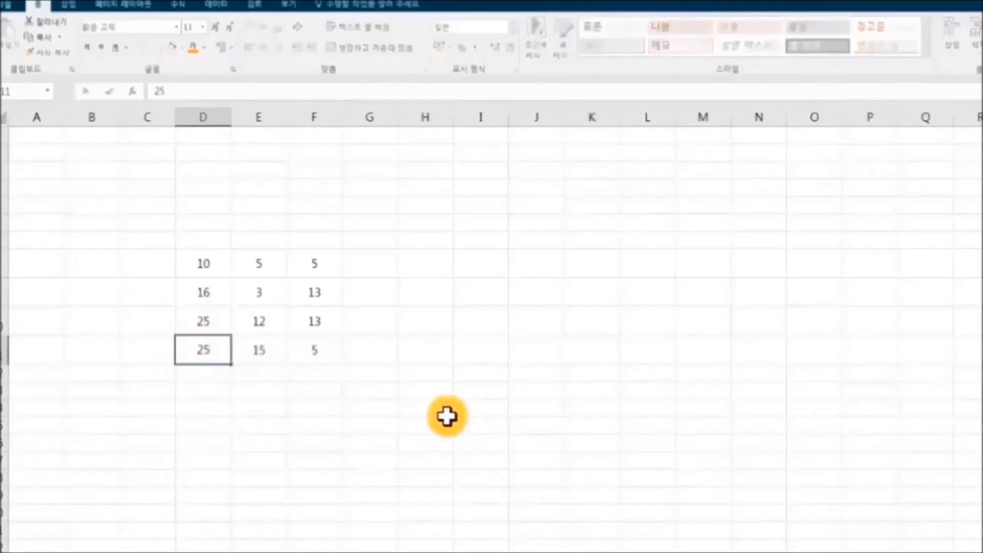
{"action": "left_click", "coordinate": [479, 371]}
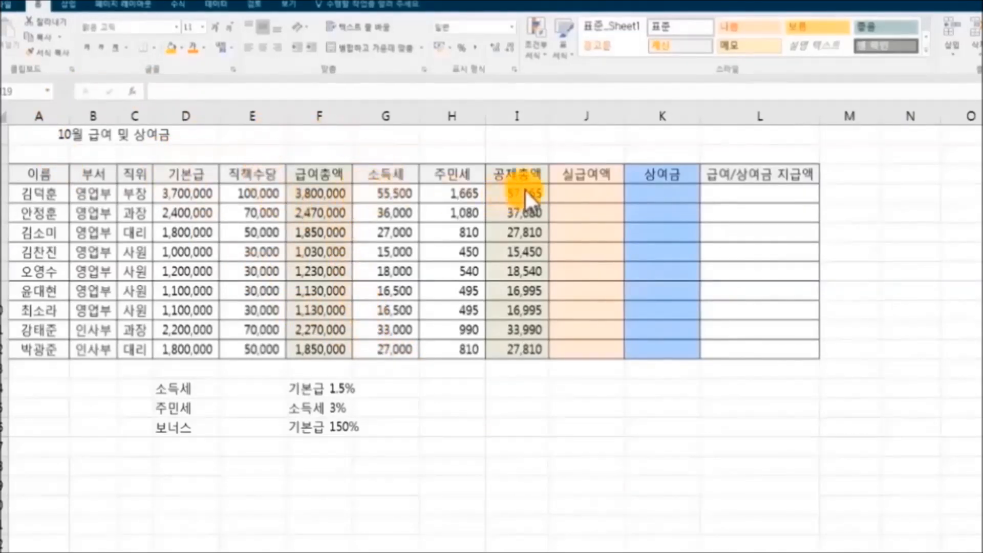
Enter the subtraction formula =F4-I4 in J4, the first cell of the 실급여액 column.
{"action": "left_click", "coordinate": [586, 190]}
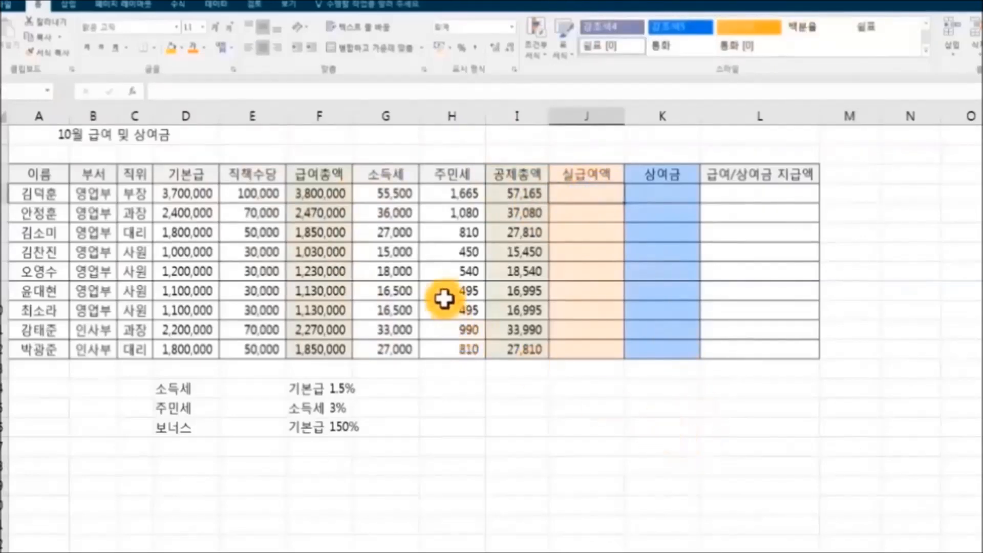
{"action": "type", "text": "="}
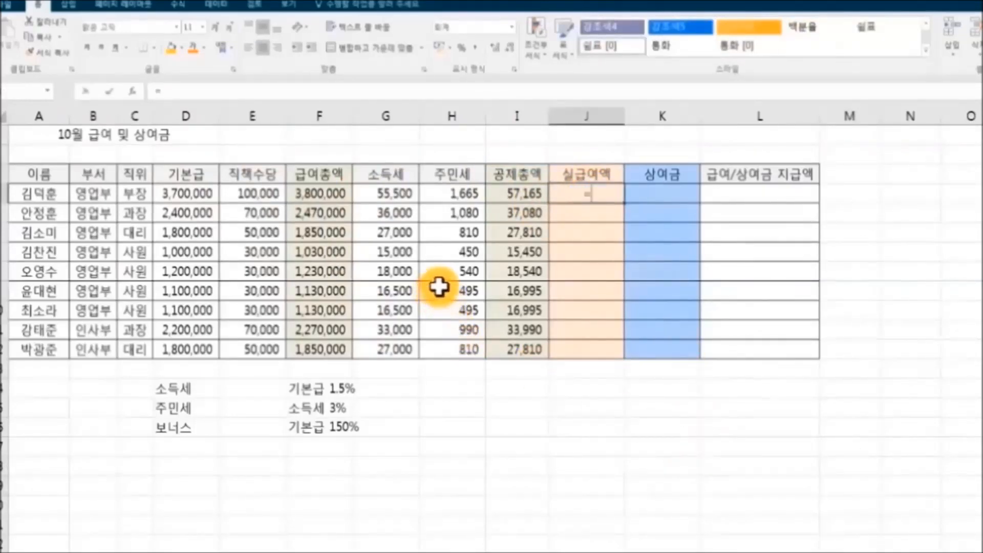
{"action": "left_click", "coordinate": [323, 193]}
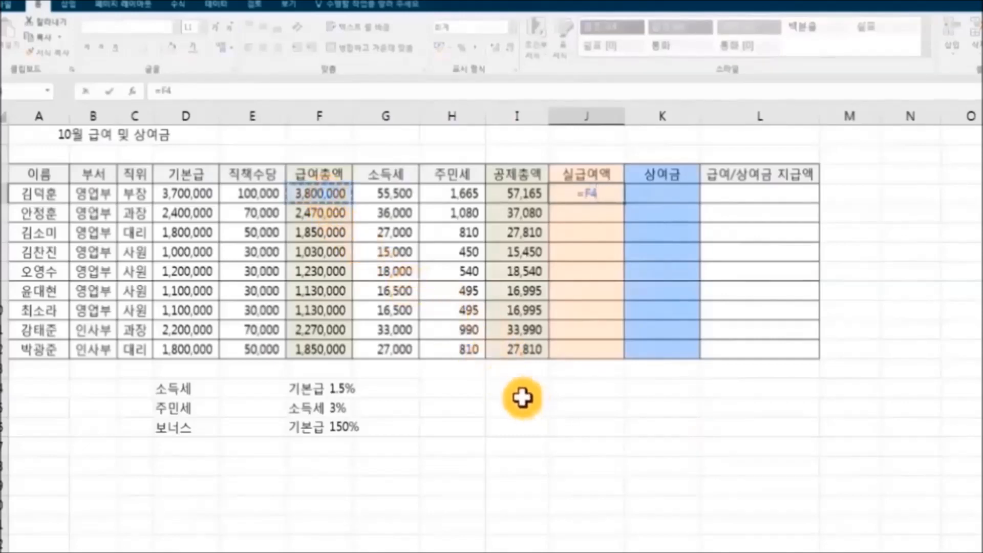
{"action": "type", "text": "-"}
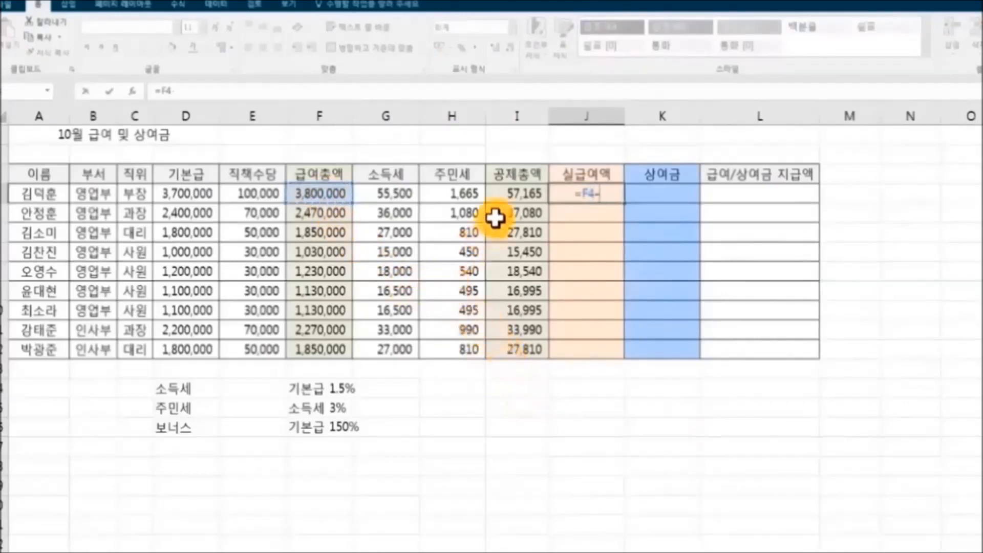
{"action": "left_click", "coordinate": [506, 197]}
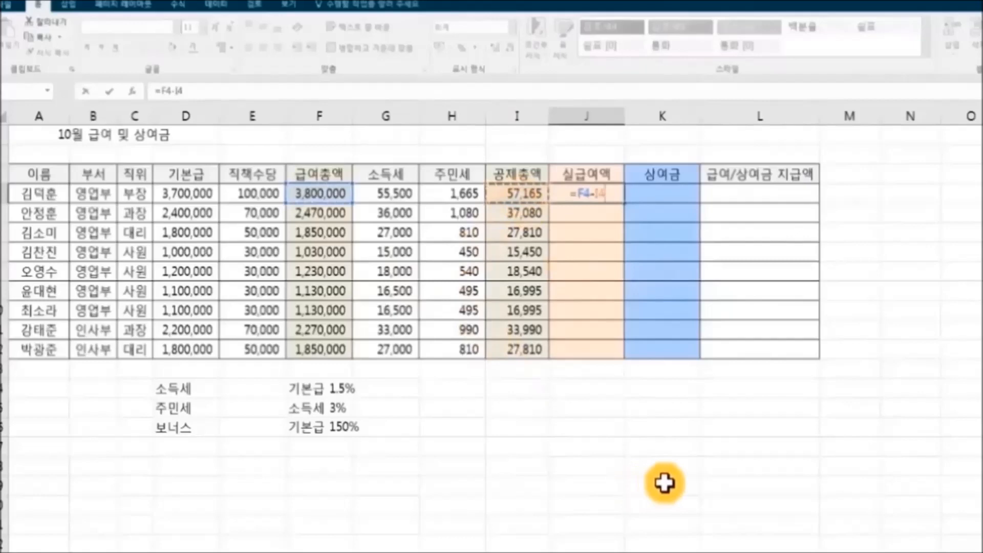
{"action": "key", "text": "Return"}
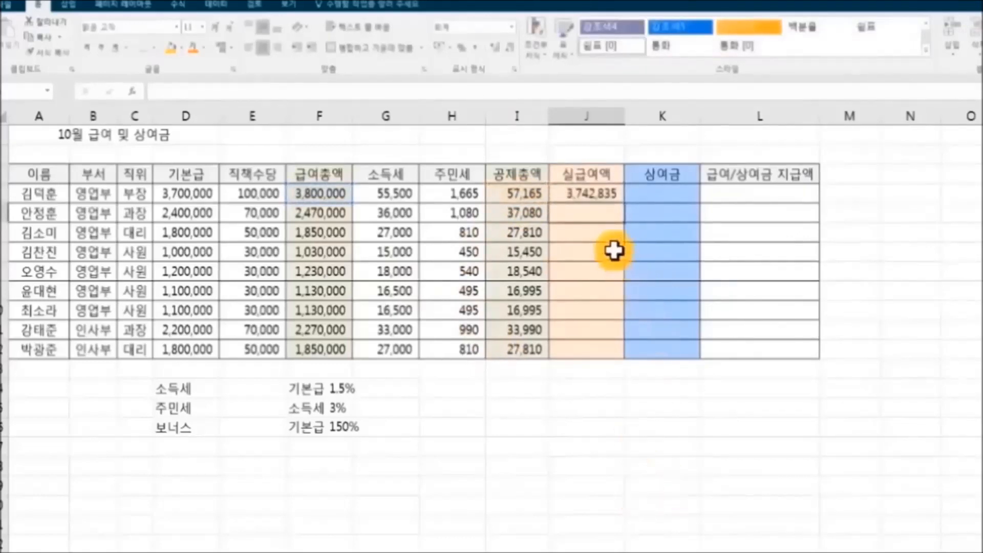
Fill the net pay subtraction formula from J4 down to J12.
{"action": "left_click", "coordinate": [584, 191]}
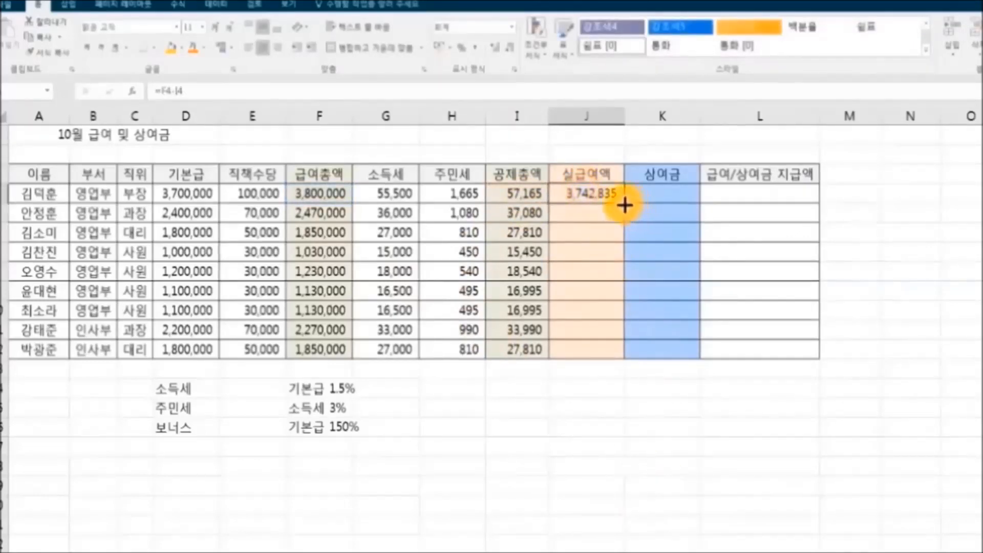
{"action": "left_click_drag", "start_coordinate": [628, 203], "coordinate": [624, 368]}
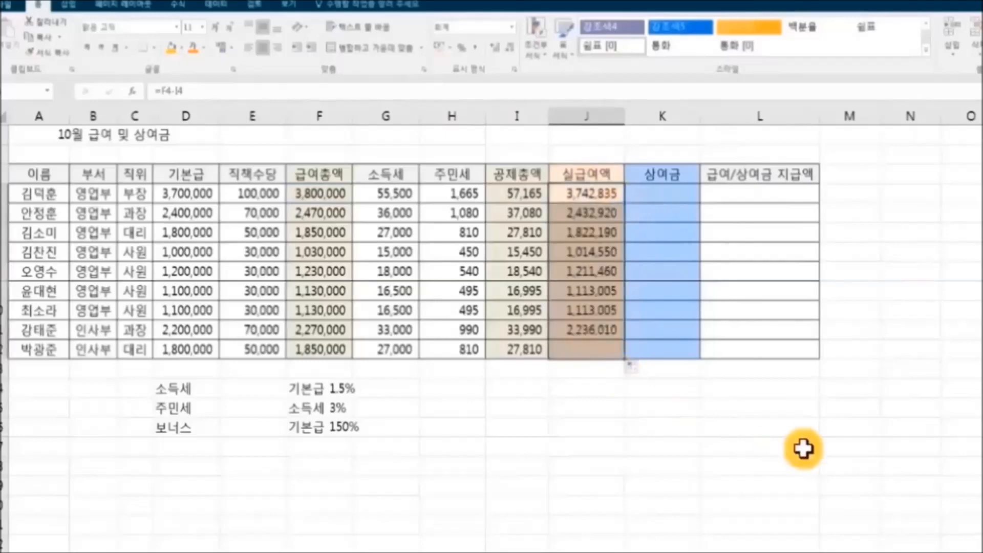
{"action": "left_click", "coordinate": [803, 449]}
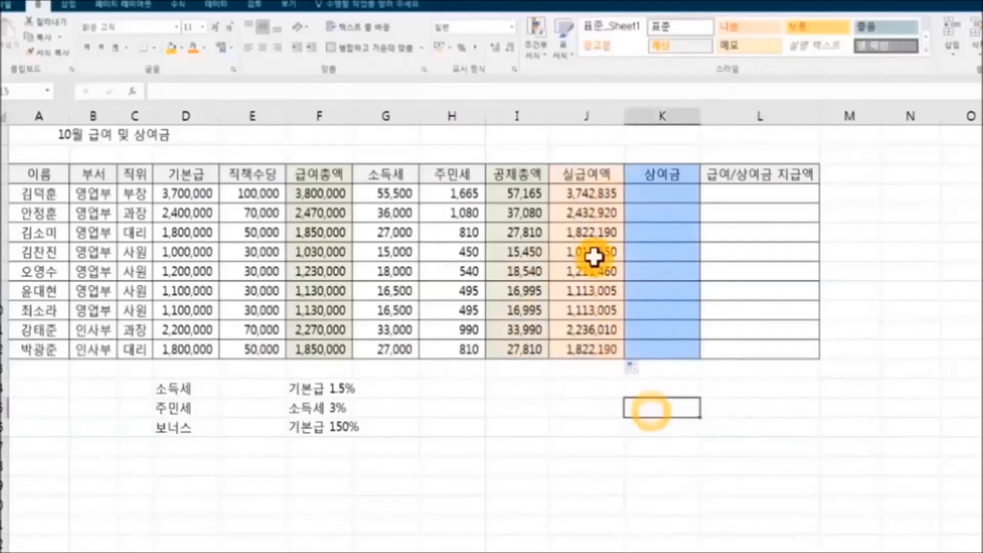
Clear the formulas from J4 through J12 in the 실급여액 column.
{"action": "left_click_drag", "start_coordinate": [581, 193], "coordinate": [584, 347]}
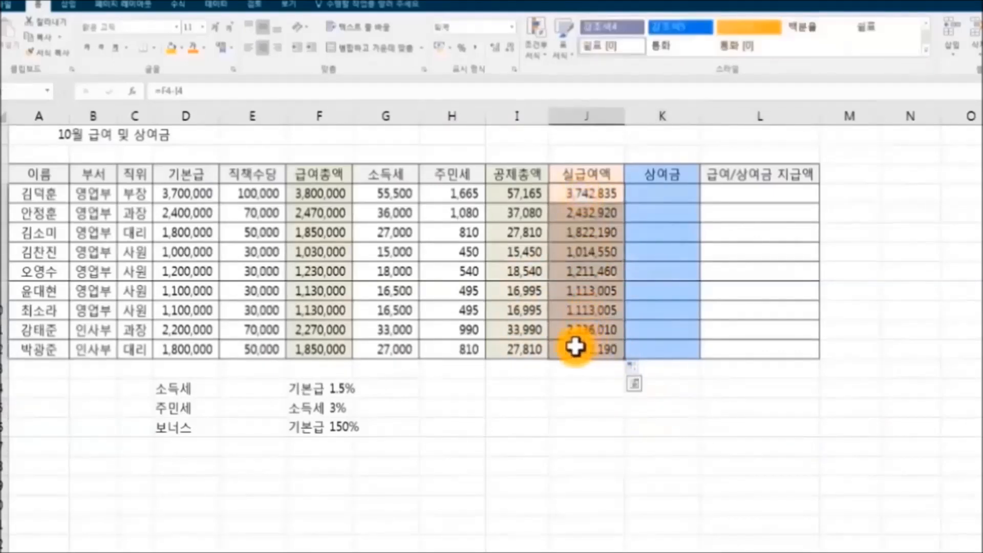
{"action": "key", "text": "Delete"}
{"action": "left_click", "coordinate": [633, 438]}
Insert the IMSUB function in J4 with Inumber1 set to F4 and Inumber2 to I4, and fill it down to J12.
{"action": "left_click", "coordinate": [575, 192]}
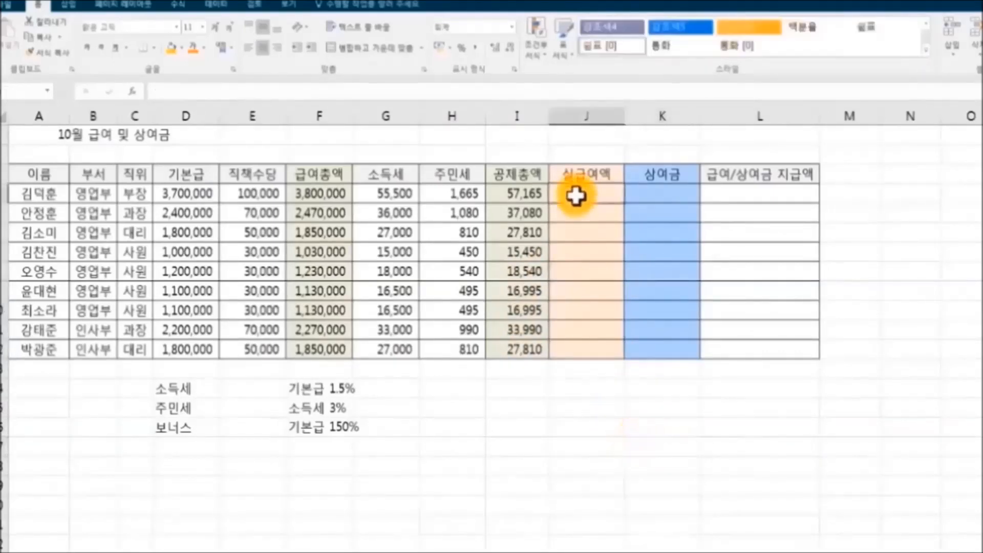
{"action": "left_click", "coordinate": [133, 92]}
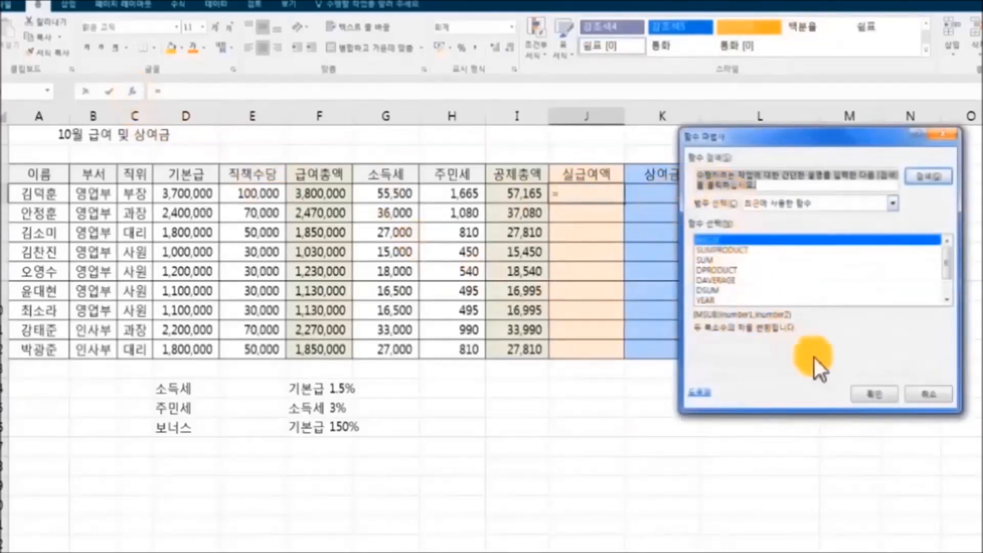
{"action": "left_click", "coordinate": [872, 393]}
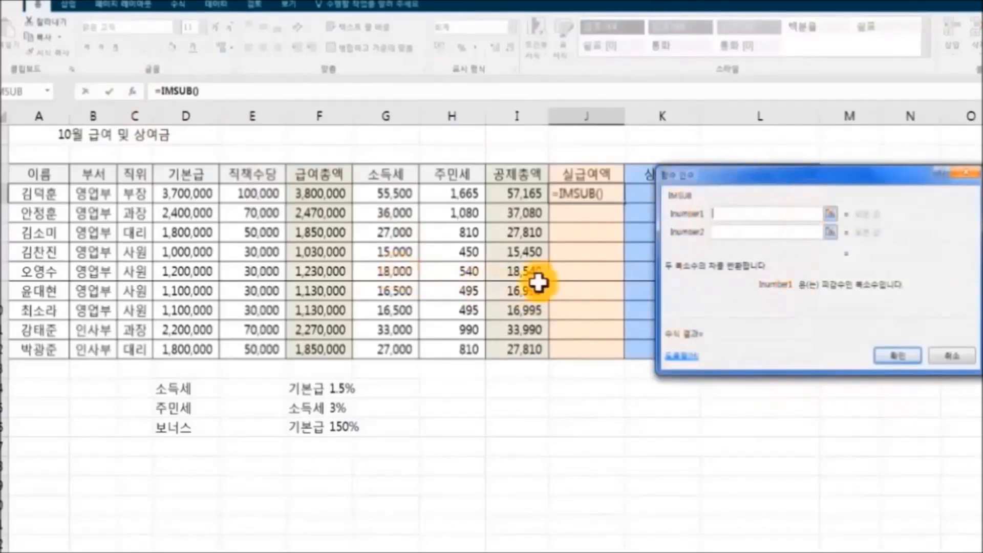
{"action": "left_click", "coordinate": [340, 198]}
{"action": "left_click", "coordinate": [745, 233]}
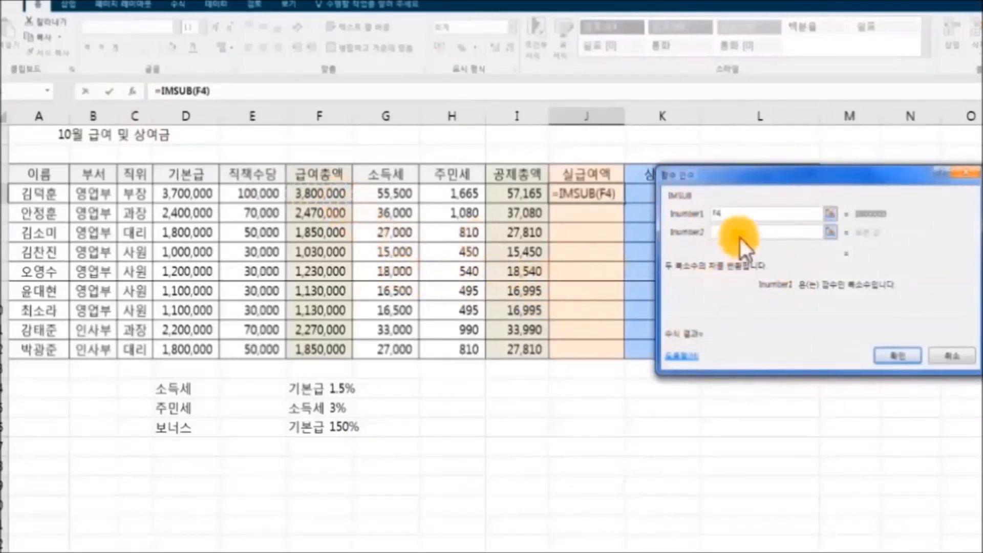
{"action": "left_click", "coordinate": [540, 193]}
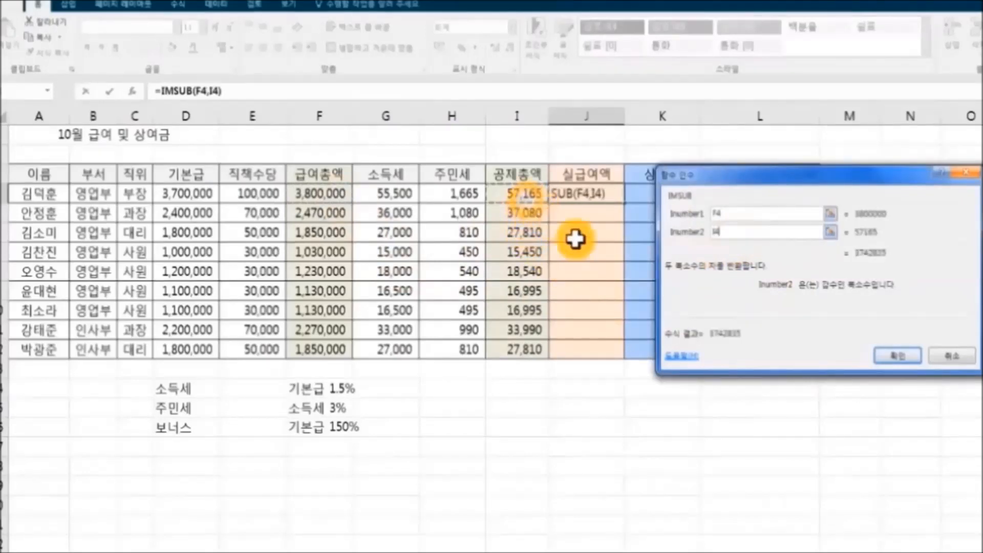
{"action": "left_click", "coordinate": [898, 356]}
{"action": "left_click_drag", "start_coordinate": [626, 204], "coordinate": [630, 354]}
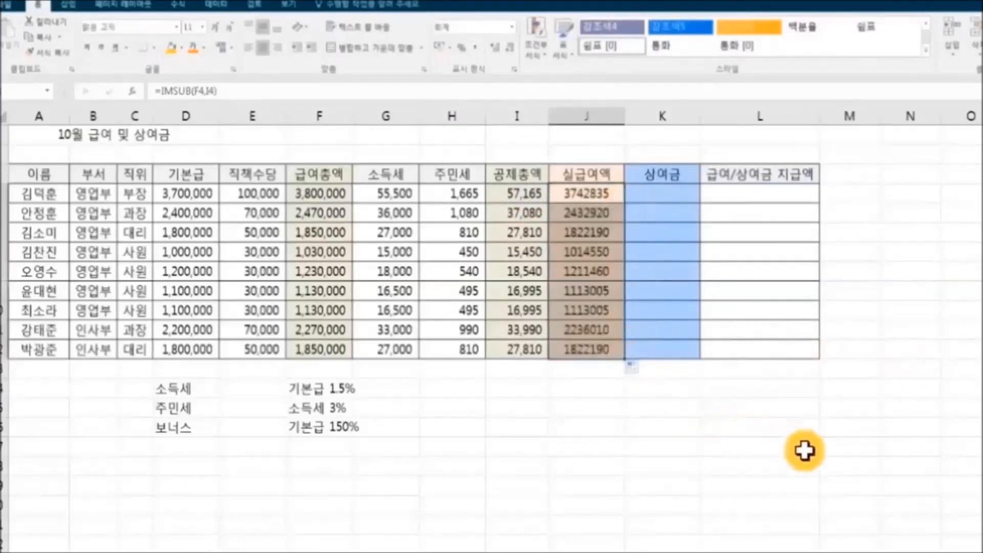
{"action": "left_click", "coordinate": [805, 450]}
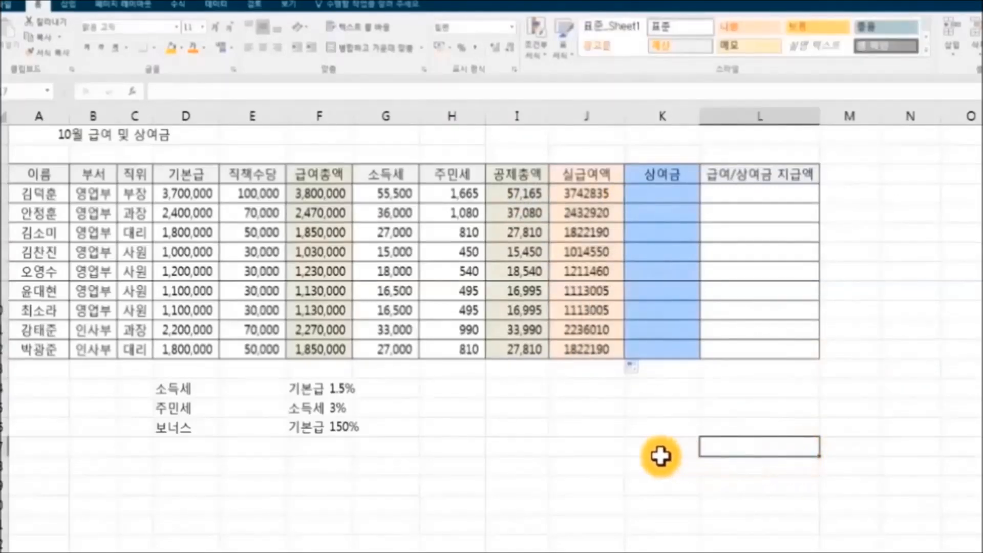